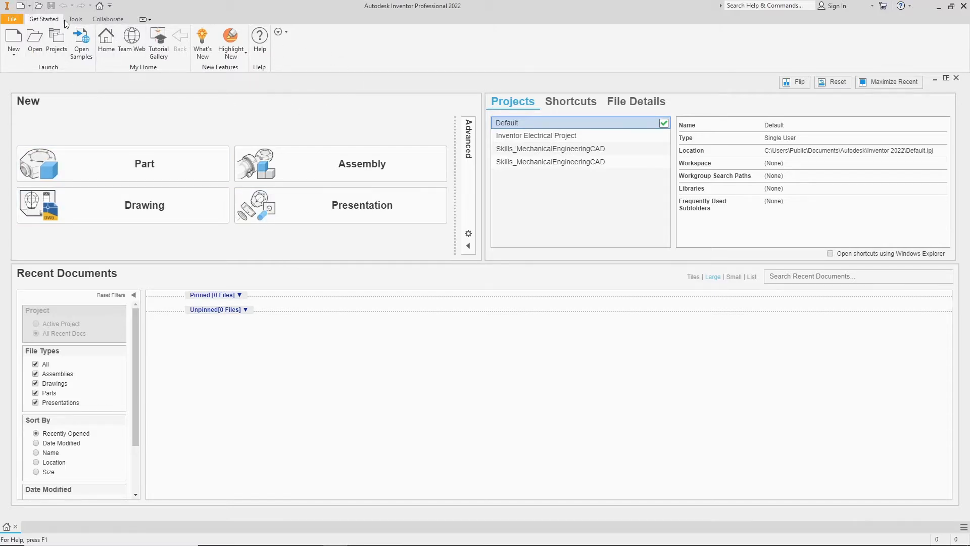
Make the first Skills_MechanicalEngineeringCAD project, stored in the Documents\Inventor folder, active in the Projects manager and close the manager
left_click(58, 49)
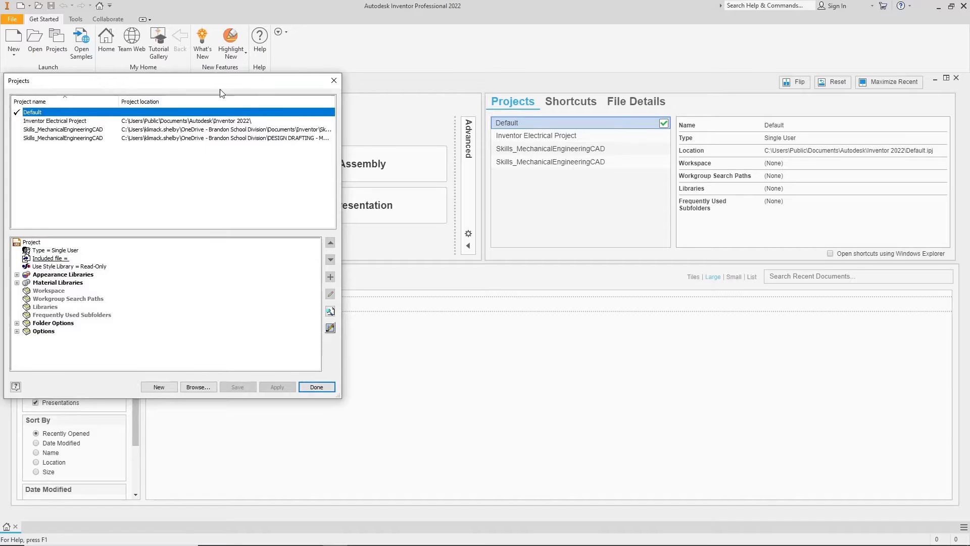
left_click_drag(221, 84, 471, 111)
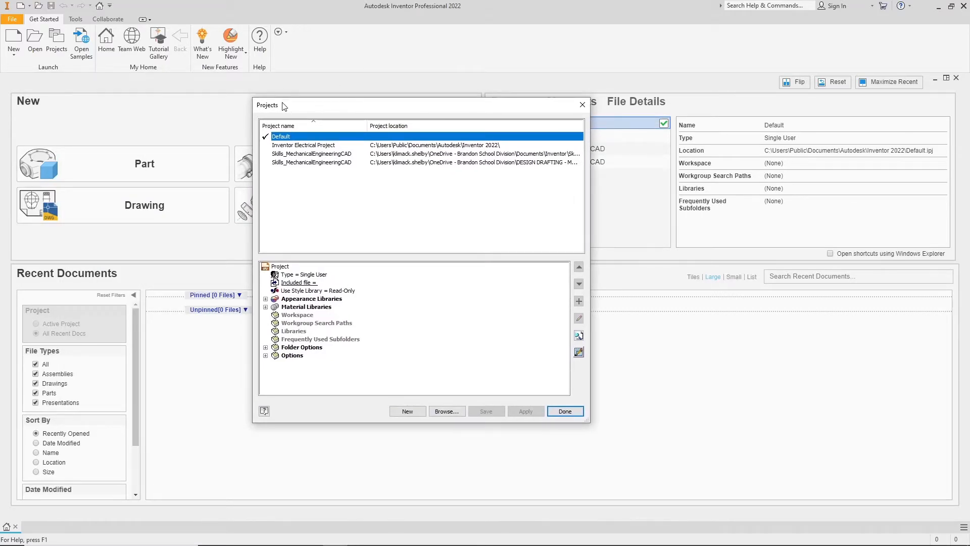
left_click_drag(282, 102, 283, 105)
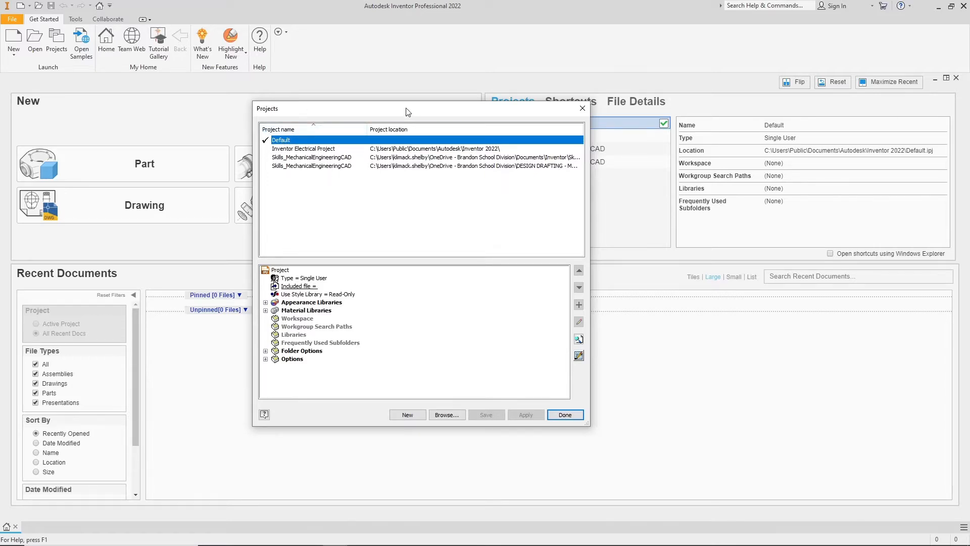
left_click_drag(408, 112, 296, 104)
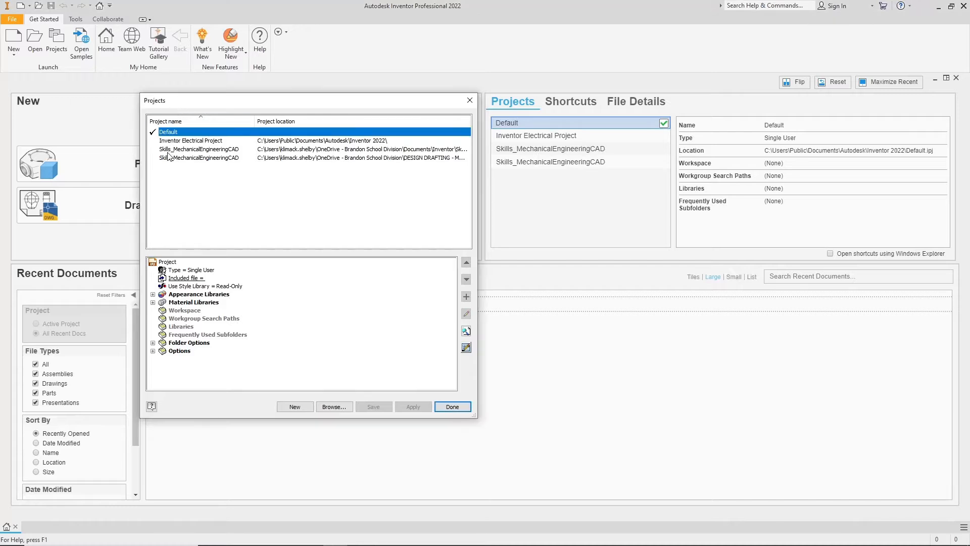
double_click(169, 149)
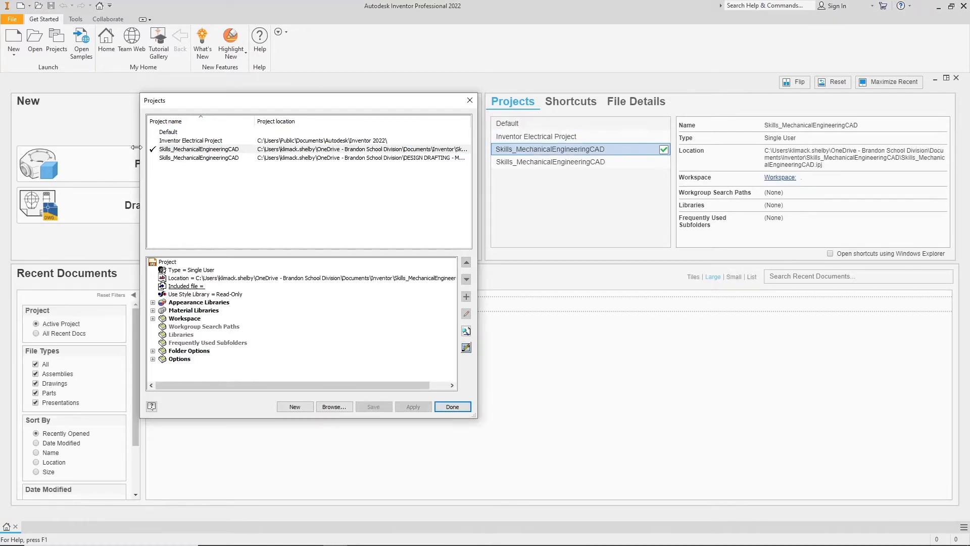
left_click_drag(152, 100, 155, 95)
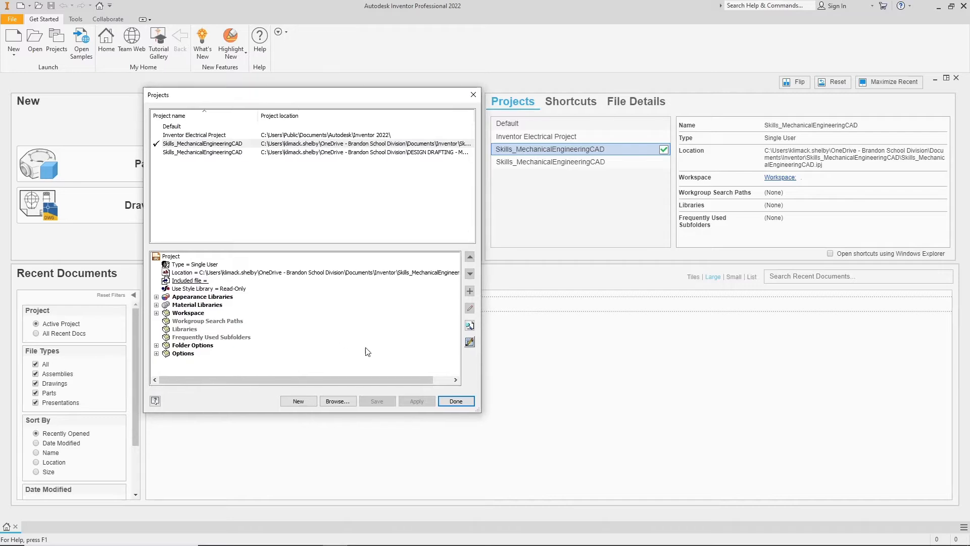
left_click(473, 95)
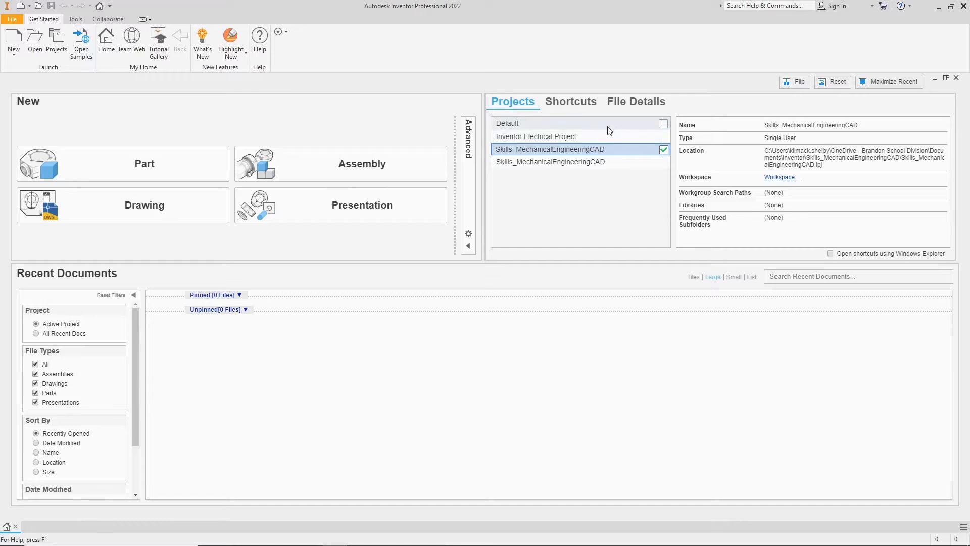
Switch the active project between the two Skills_MechanicalEngineeringCAD entries and Inventor Electrical Project on the home page, ending with Inventor Electrical Project
left_click(663, 137)
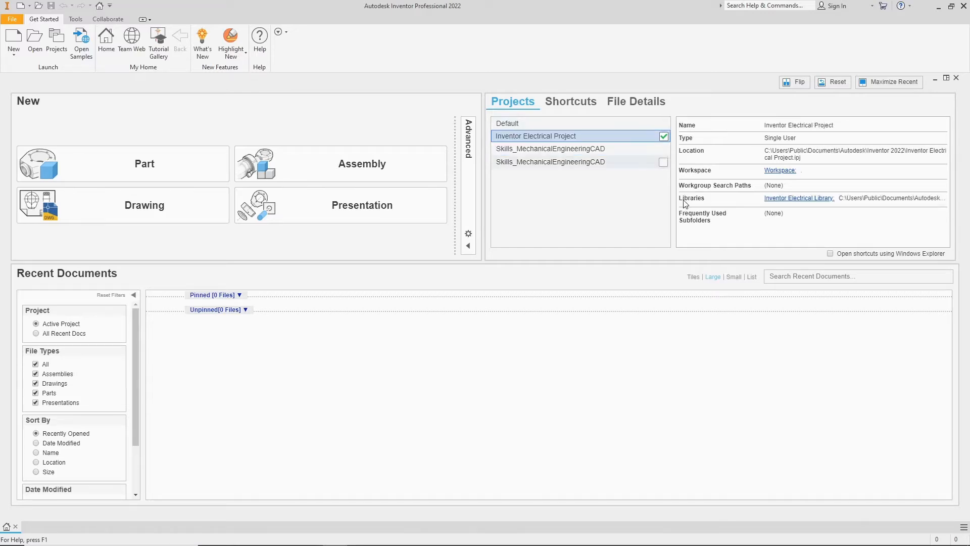
left_click(663, 163)
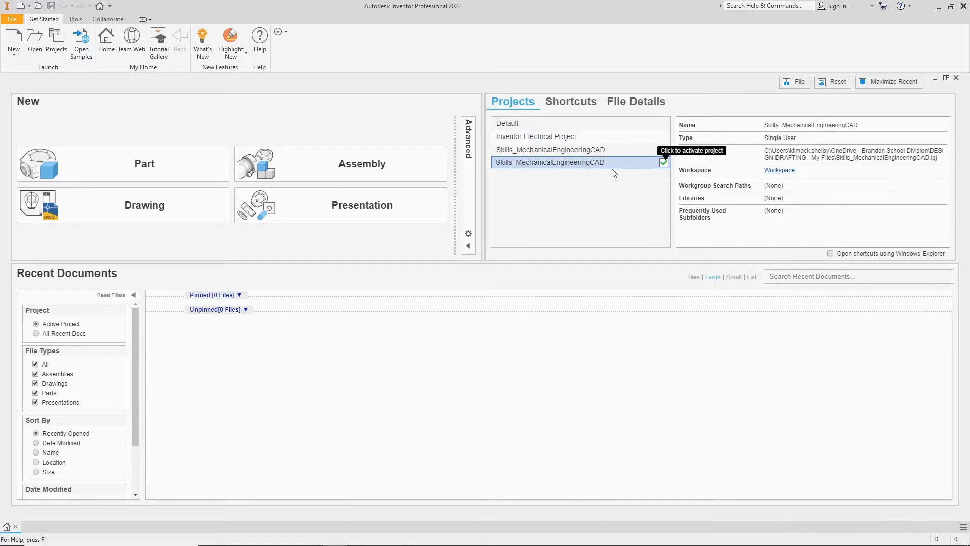
left_click(656, 150)
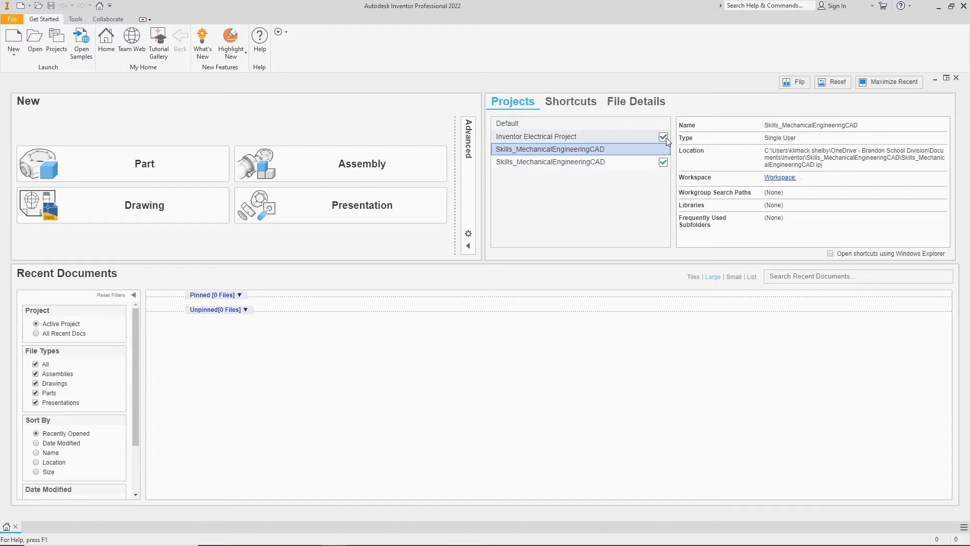
left_click(664, 137)
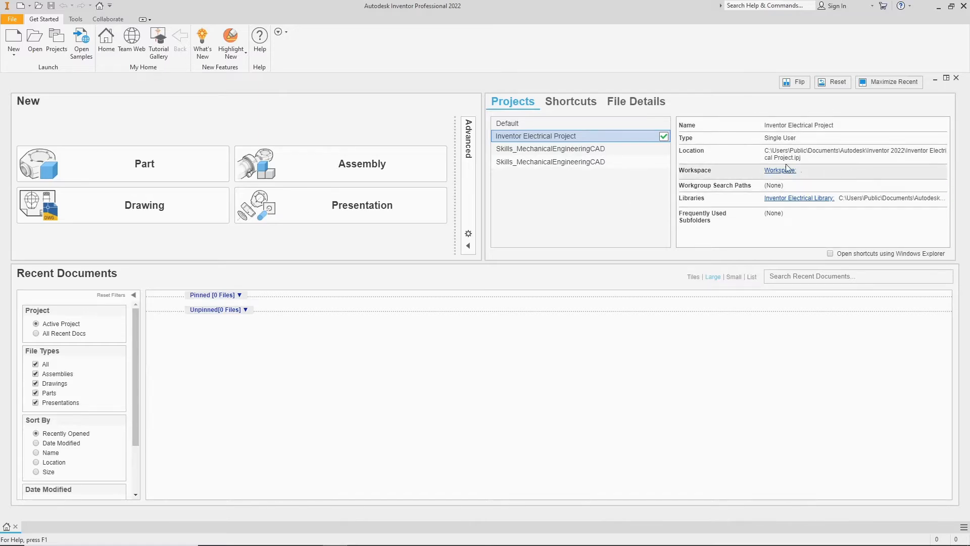
left_click(665, 166)
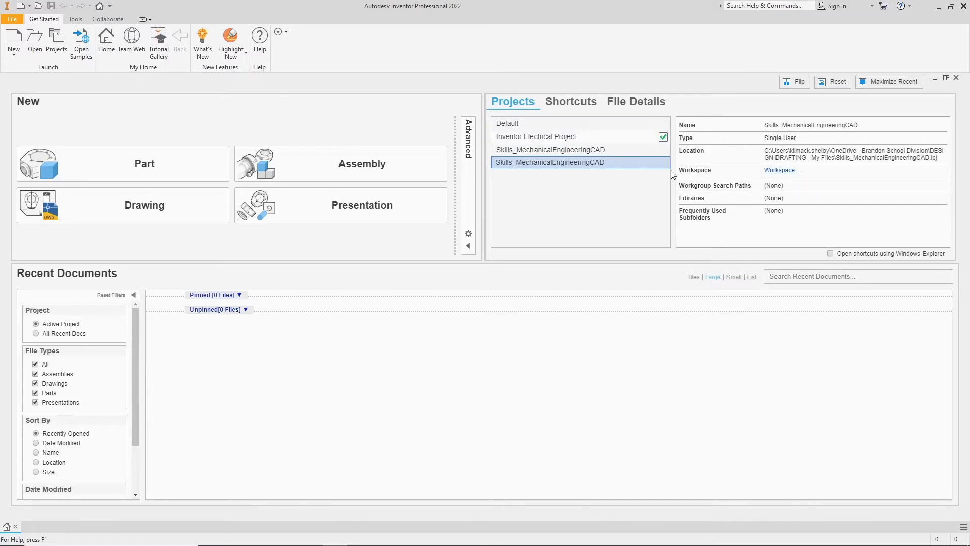
left_click(664, 165)
mouse_move(667, 151)
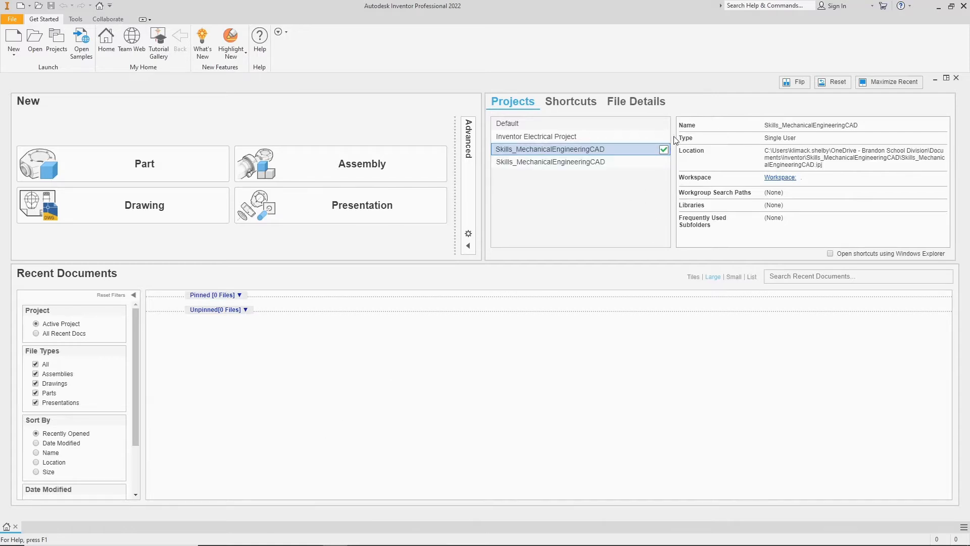
double_click(606, 136)
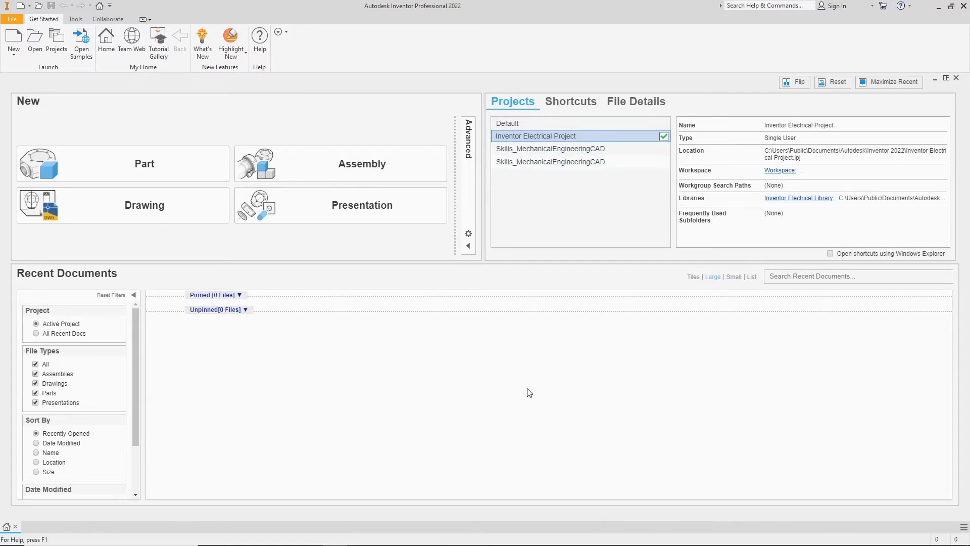
Start a new single-user project from the Projects manager and proceed to its project file settings
left_click(59, 57)
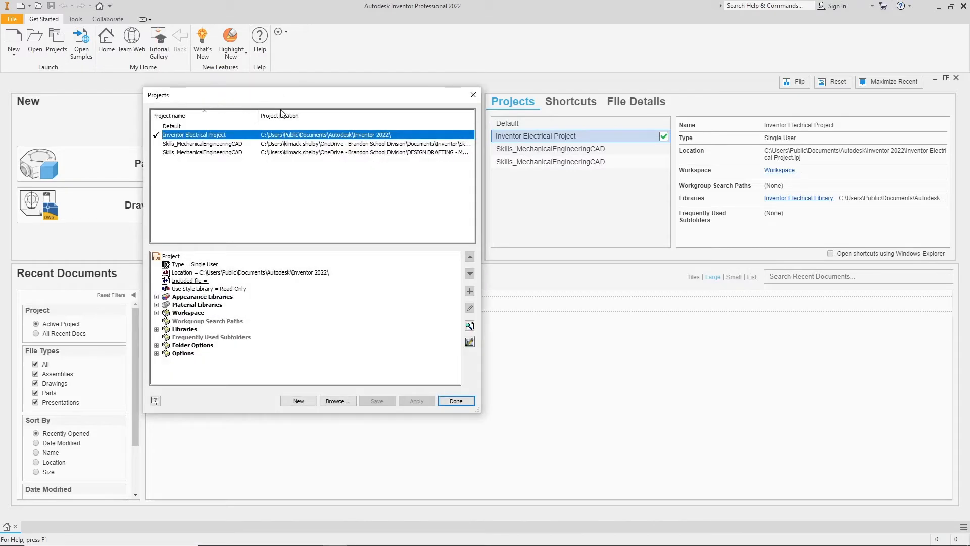
left_click_drag(284, 99, 303, 103)
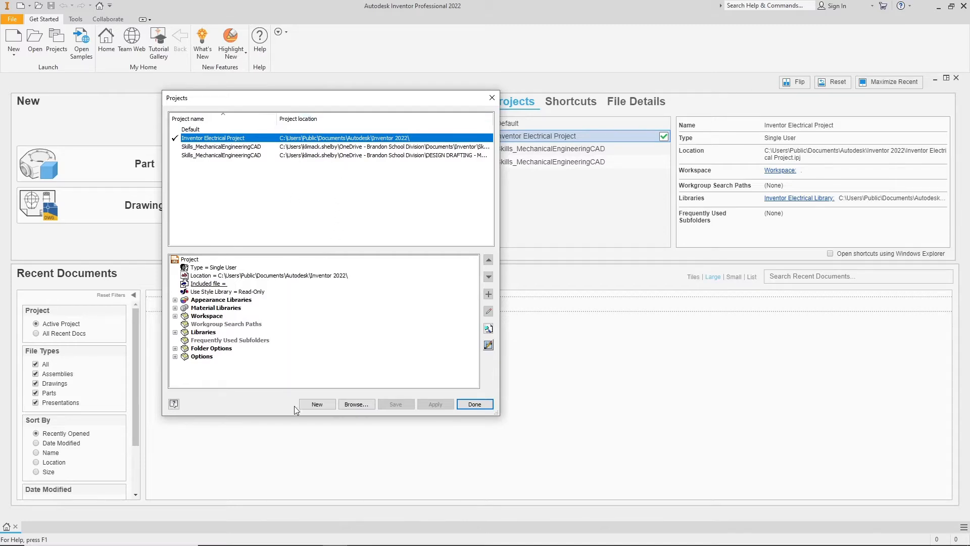
left_click(318, 404)
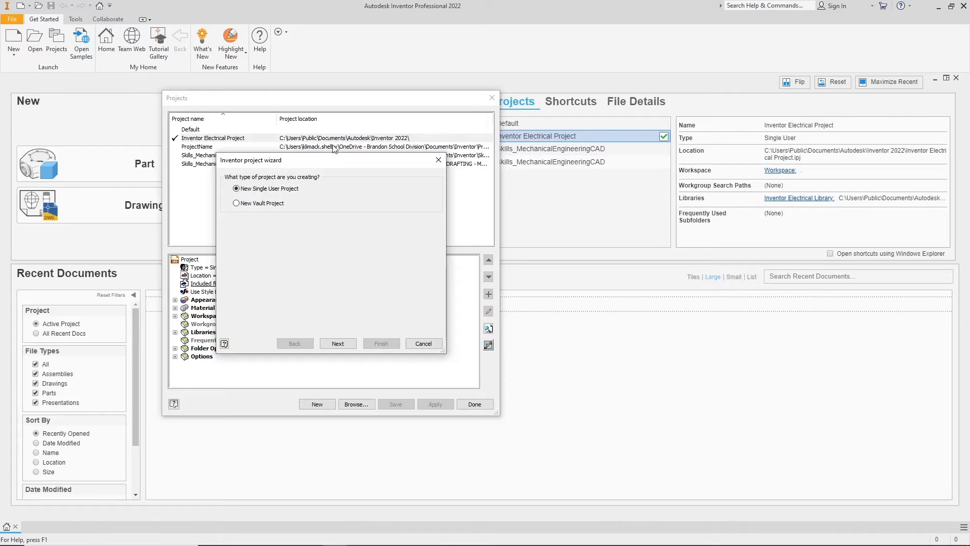
left_click_drag(314, 162, 317, 165)
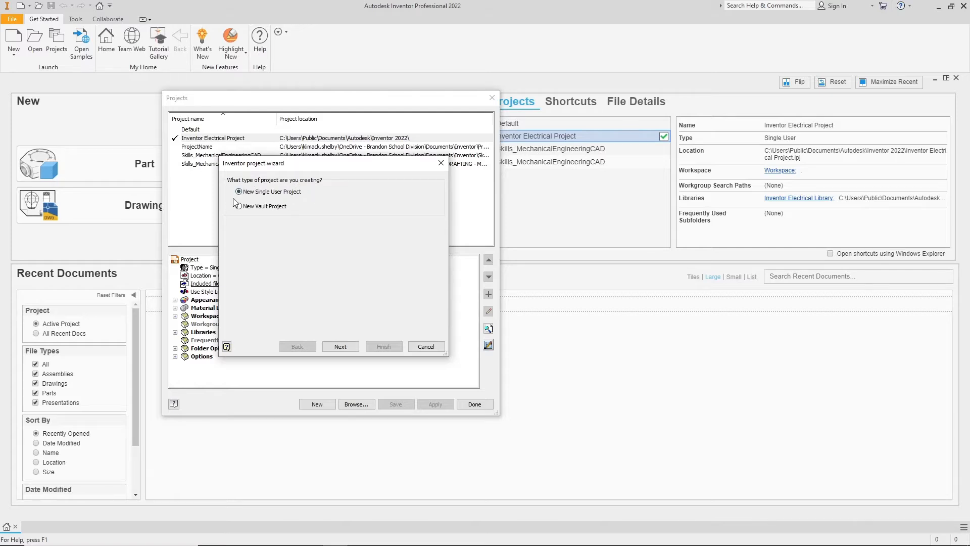
left_click(346, 347)
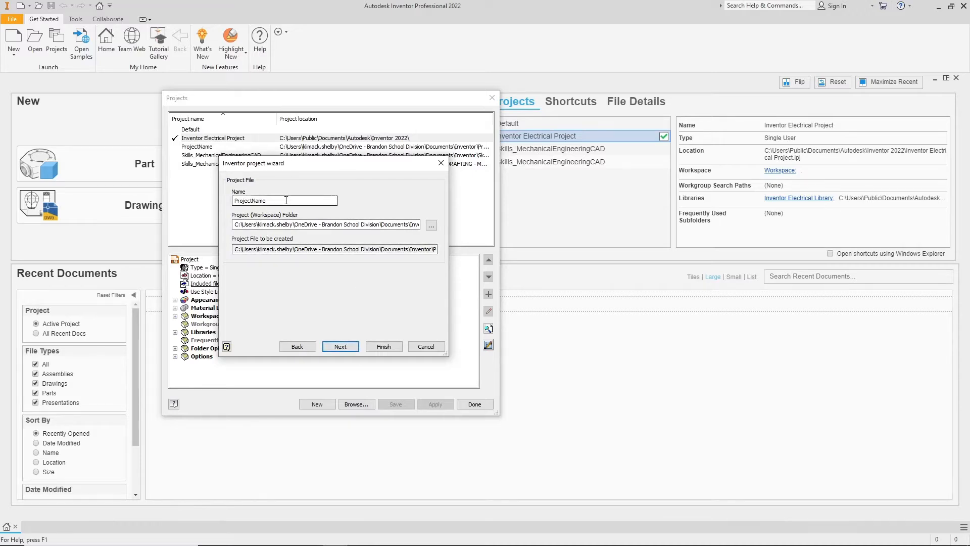
Name the new project Parametric Modeling
left_click_drag(270, 200, 229, 199)
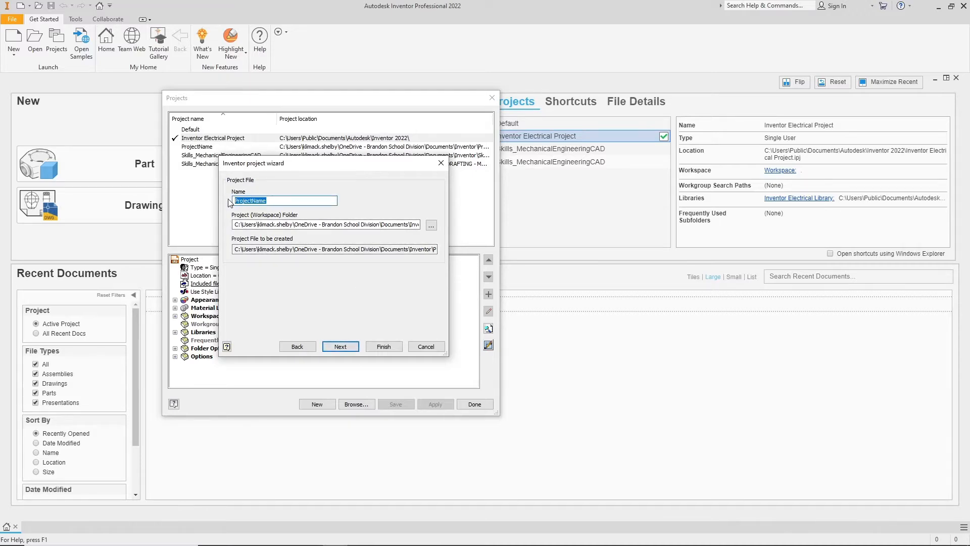
type("Parametric Modeling")
left_click_drag(286, 201, 229, 201)
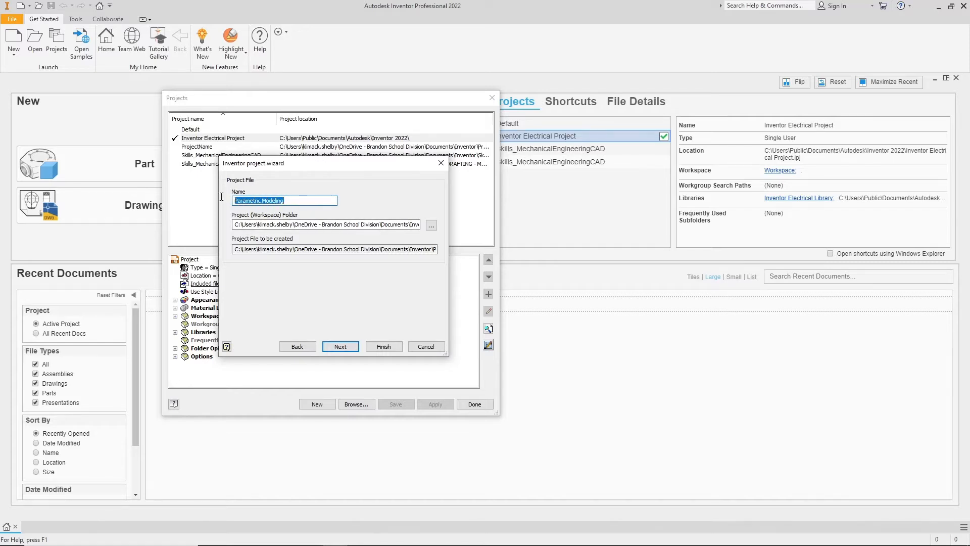
left_click(304, 202)
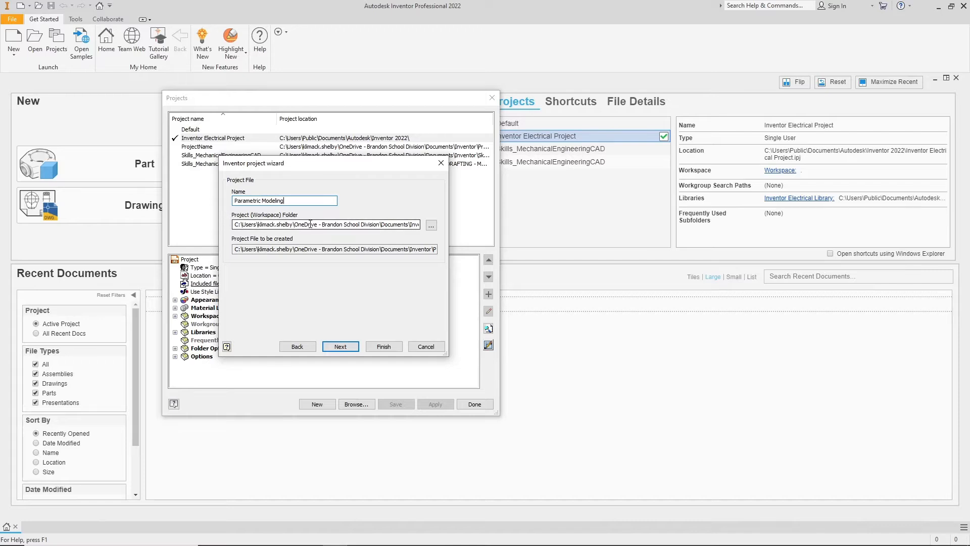
Set the project's workspace folder to Design Drafting\Essentials 1 in OneDrive - Brandon School Division and finish creating it without adding libraries
left_click(432, 225)
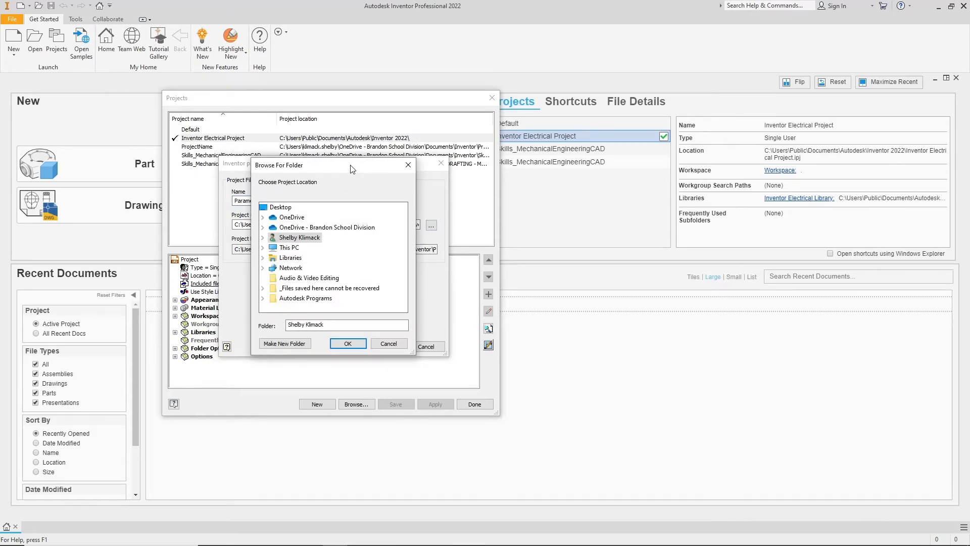
left_click_drag(352, 169, 452, 199)
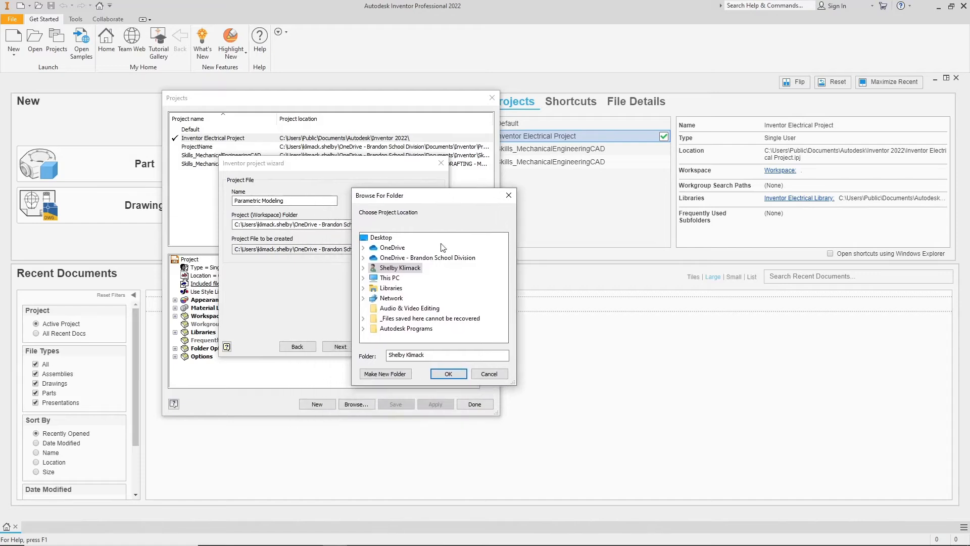
left_click(415, 258)
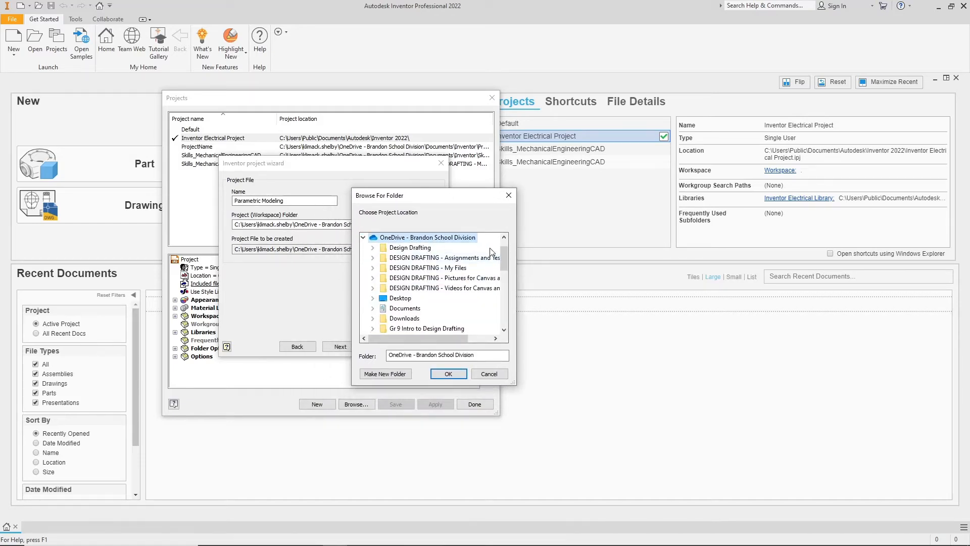
left_click(420, 248)
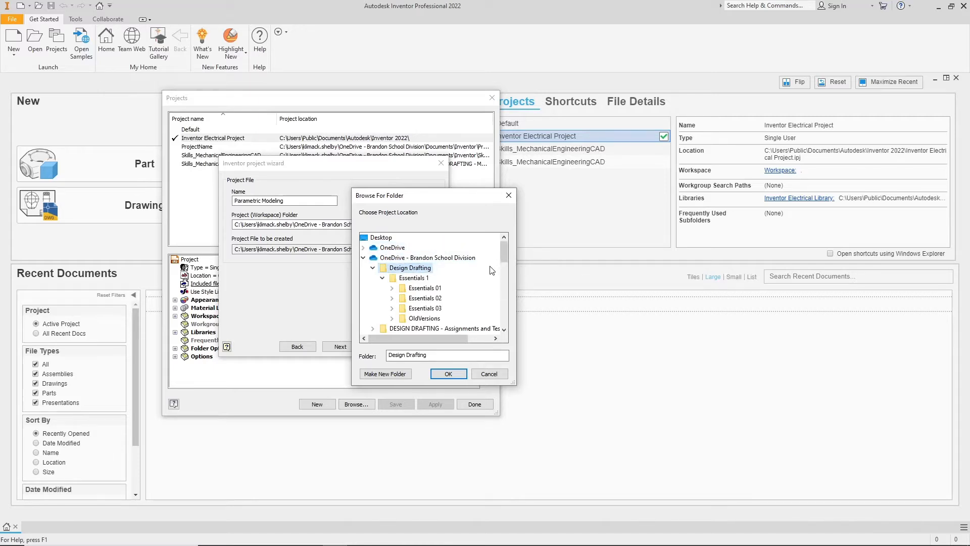
left_click(414, 278)
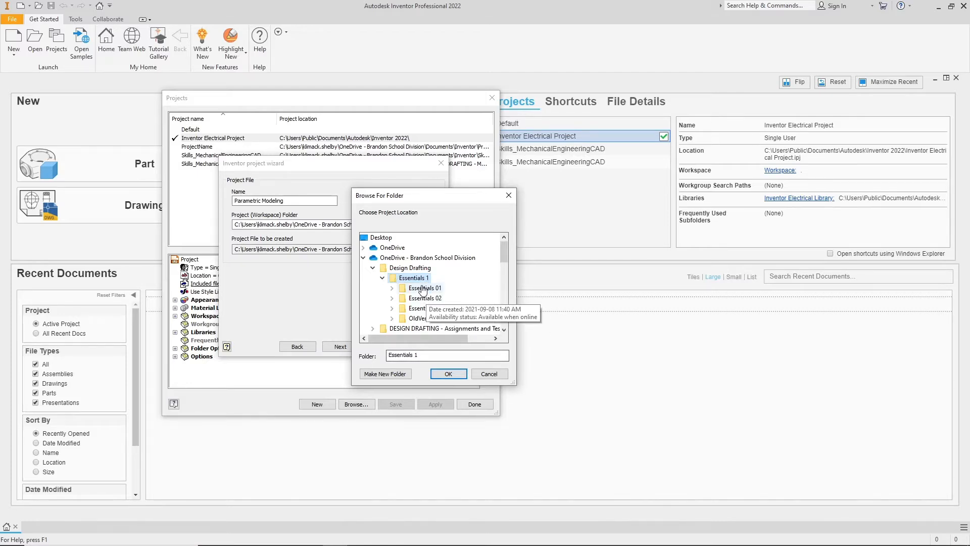
left_click(448, 374)
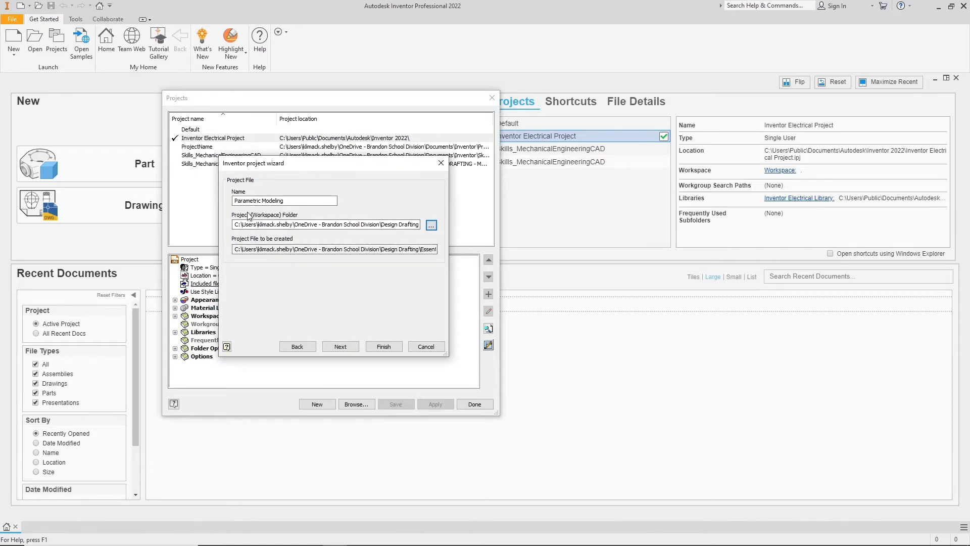
left_click(351, 346)
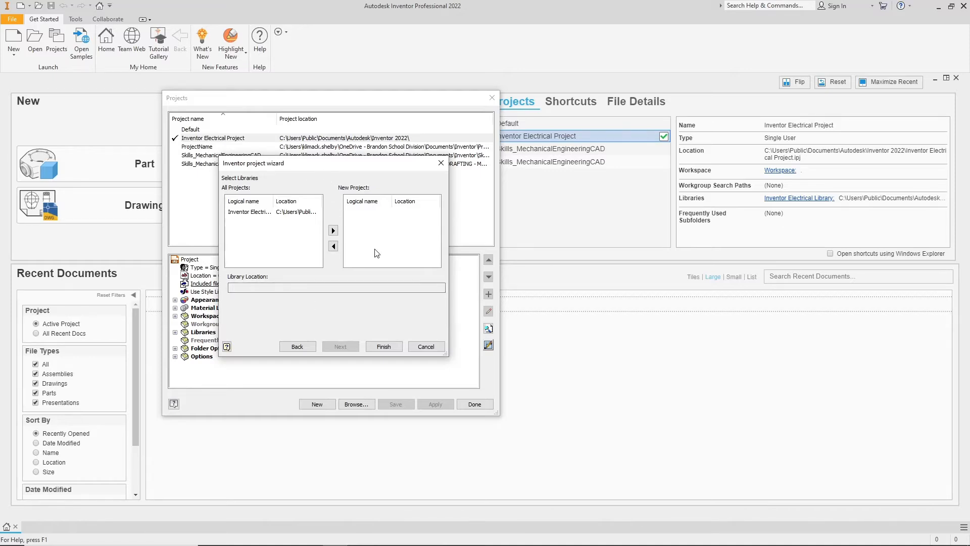
left_click(387, 348)
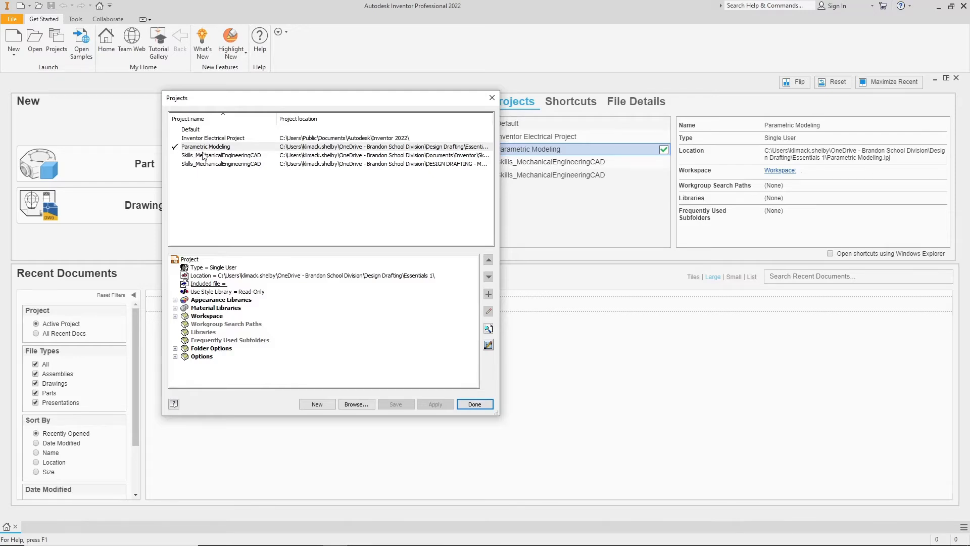
Compare the details of the Parametric Modeling and Skills_MechanicalEngineeringCAD projects and close the Projects manager with Parametric Modeling selected
left_click(176, 147)
left_click(232, 147)
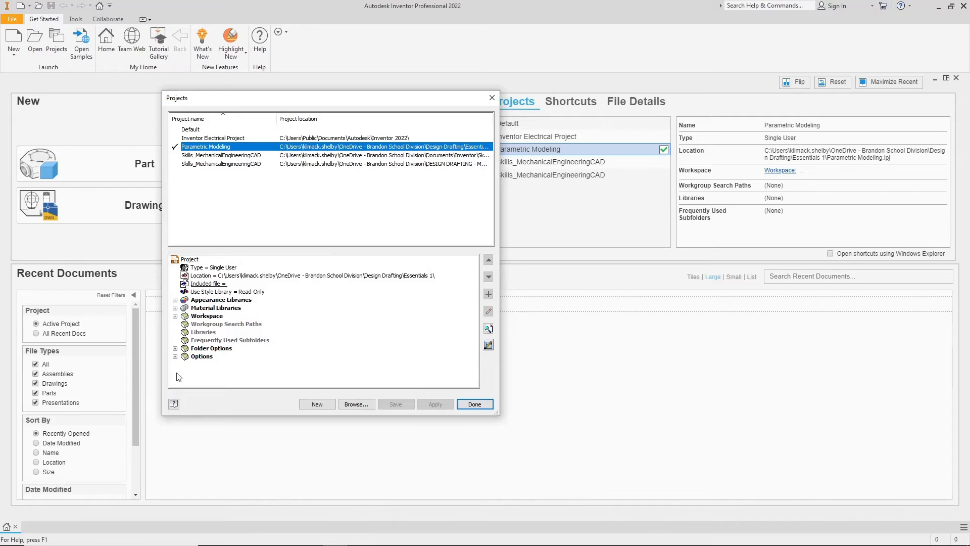
left_click(234, 156)
left_click(234, 164)
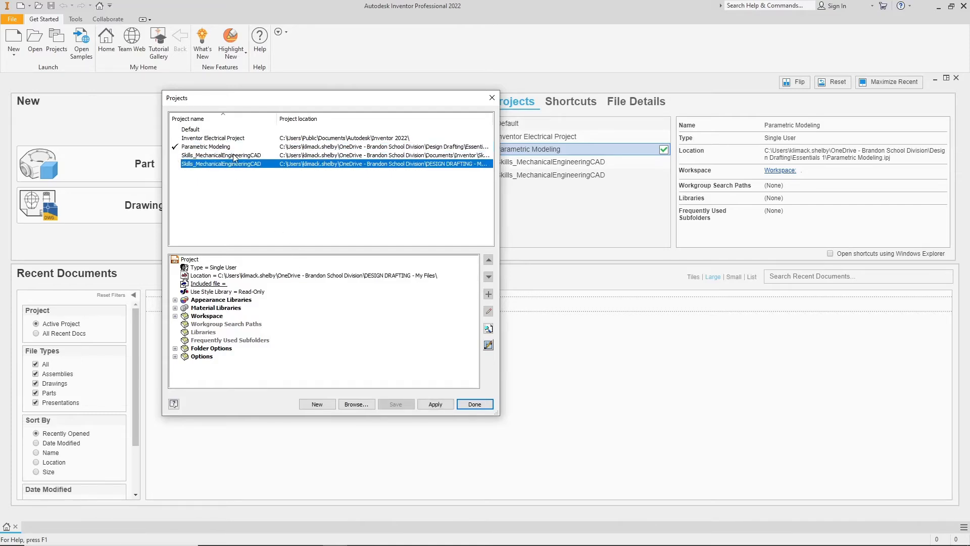
left_click(235, 156)
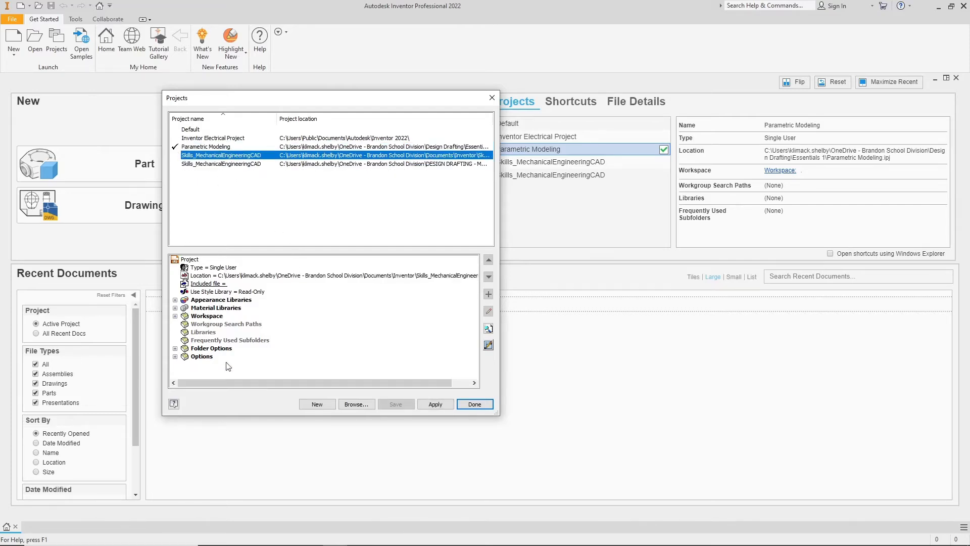
left_click(223, 148)
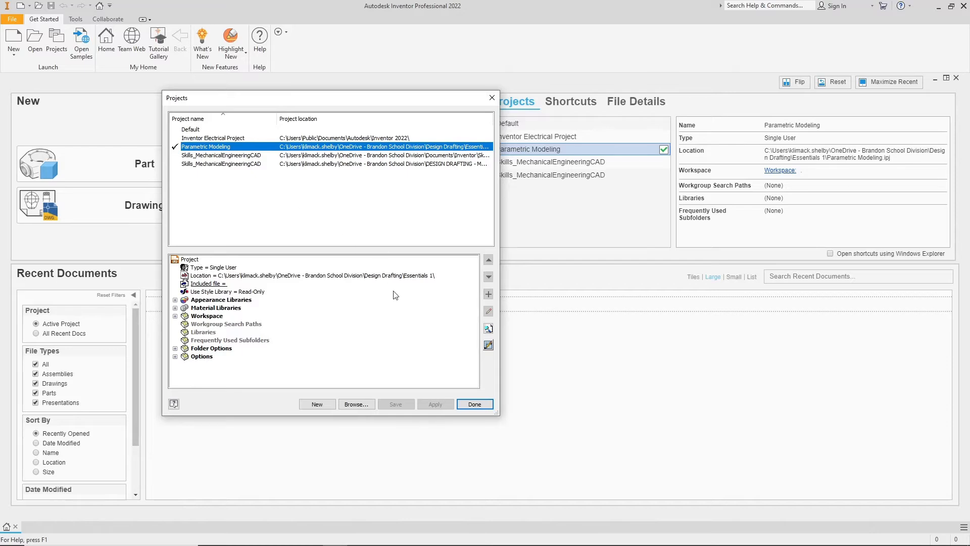
left_click(475, 404)
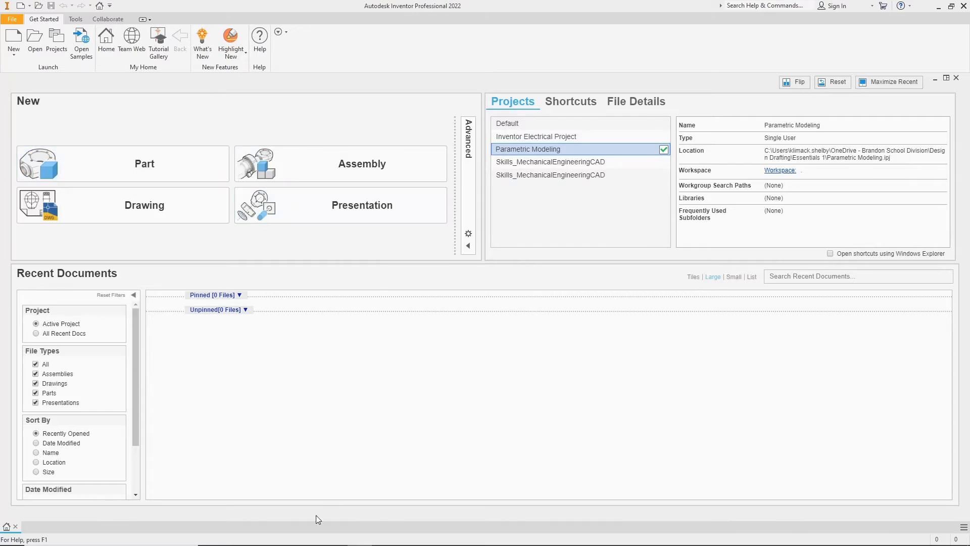
In File Explorer, open Design Drafting\Essentials 1 in OneDrive - Brandon School Division, check the Parametric Modeling file's type, and return to Inventor
left_click(243, 535)
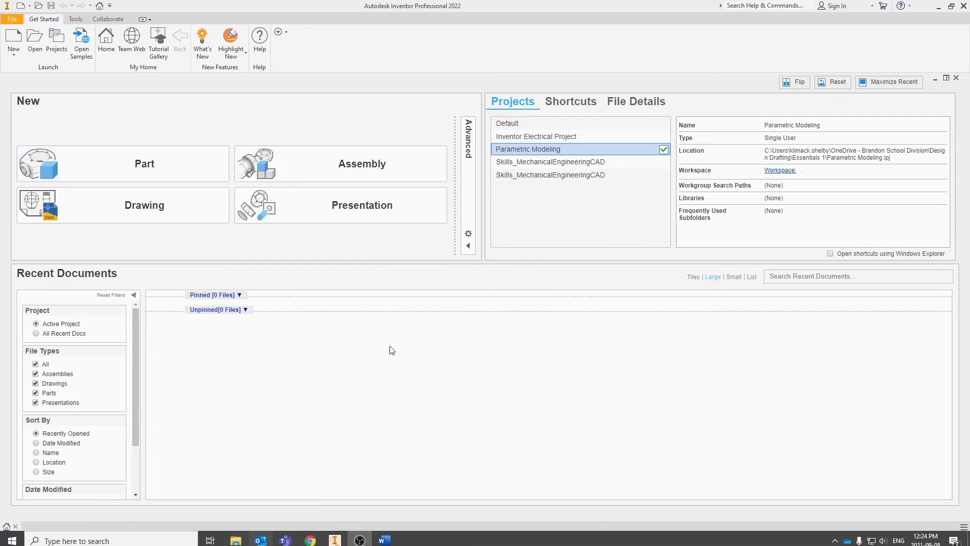
left_click_drag(389, 126, 349, 116)
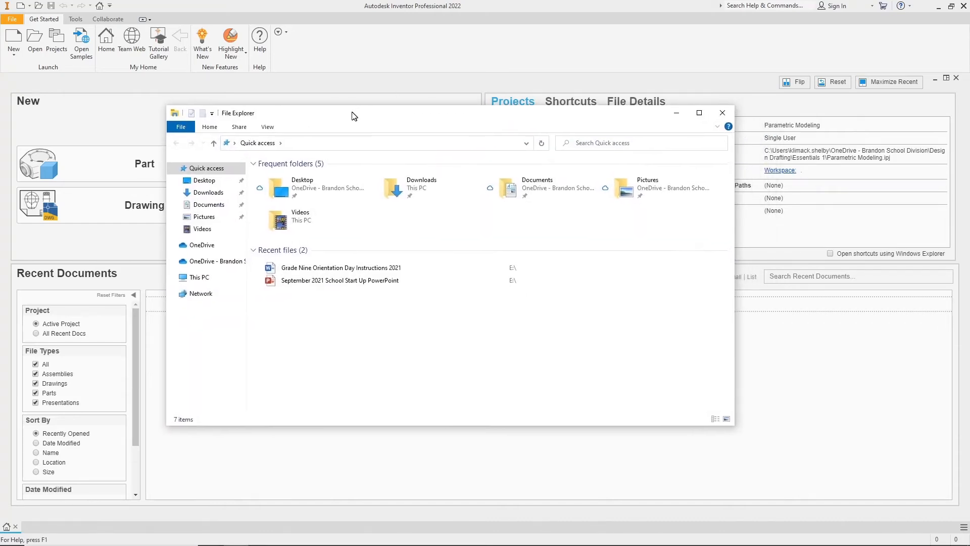
left_click(217, 267)
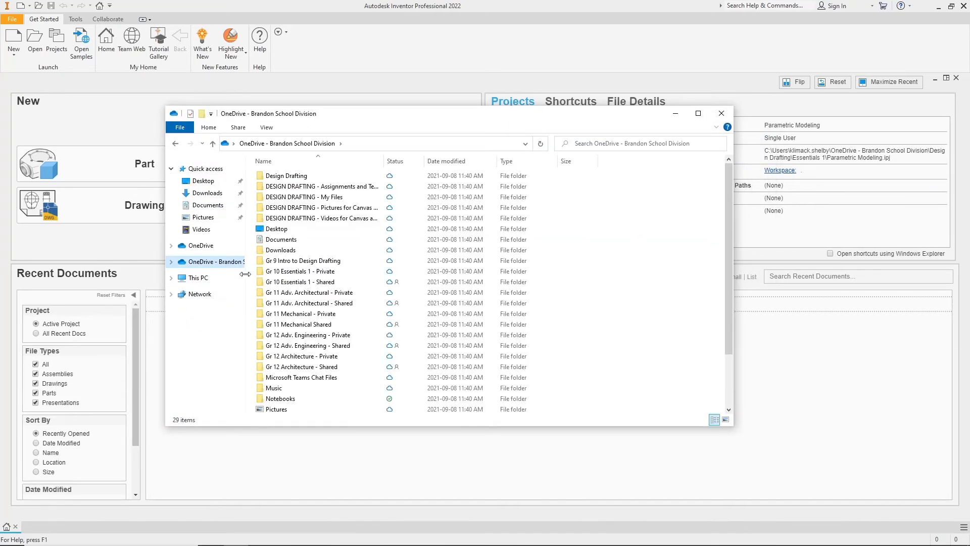
double_click(297, 177)
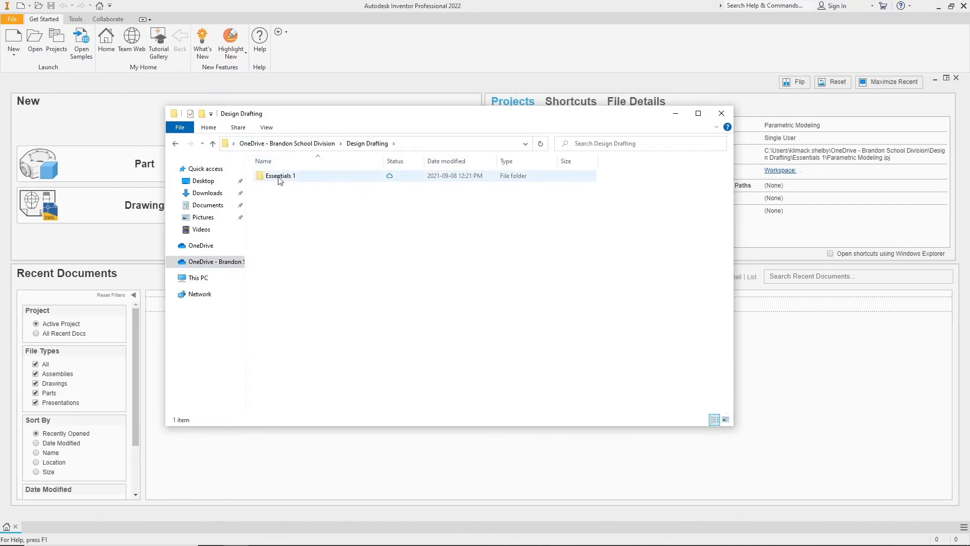
double_click(280, 177)
left_click(315, 219)
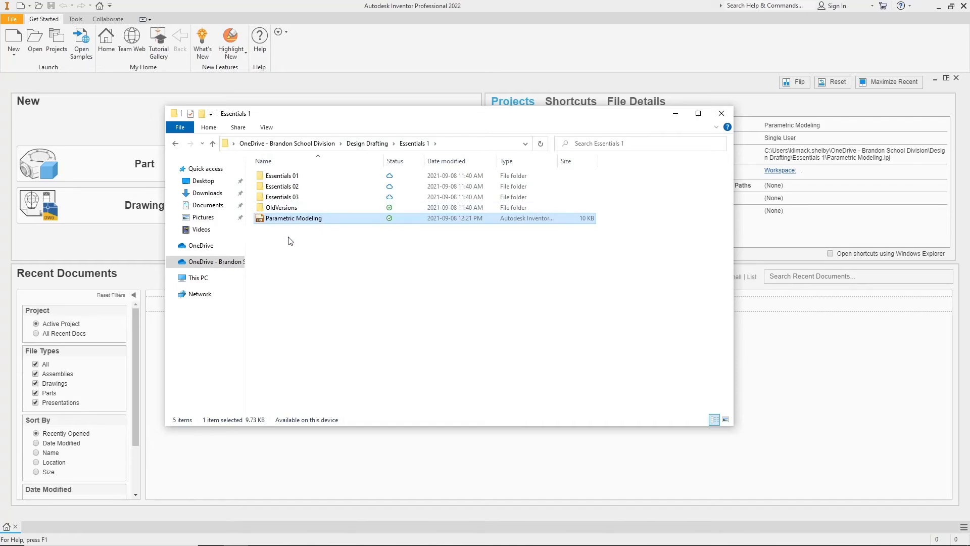
left_click_drag(571, 157, 638, 159)
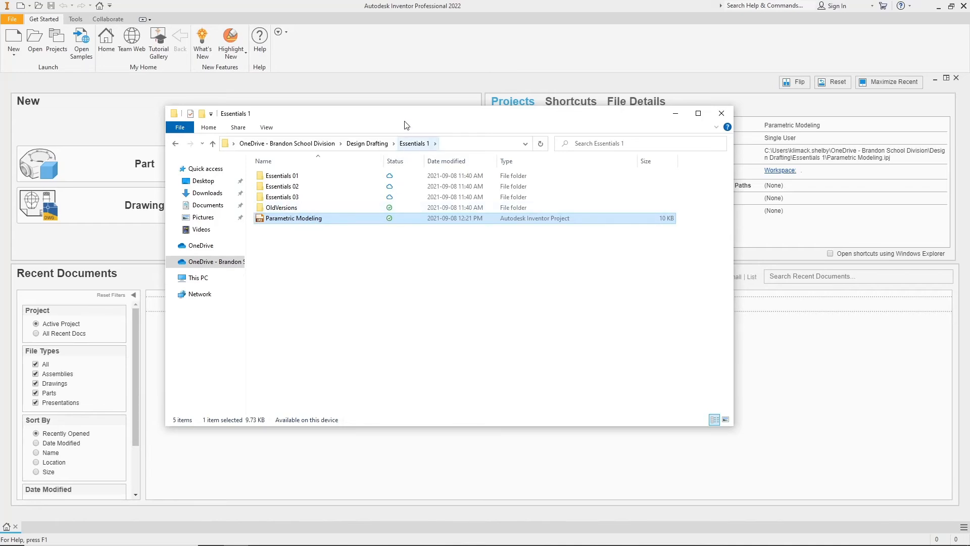
left_click_drag(402, 120, 409, 160)
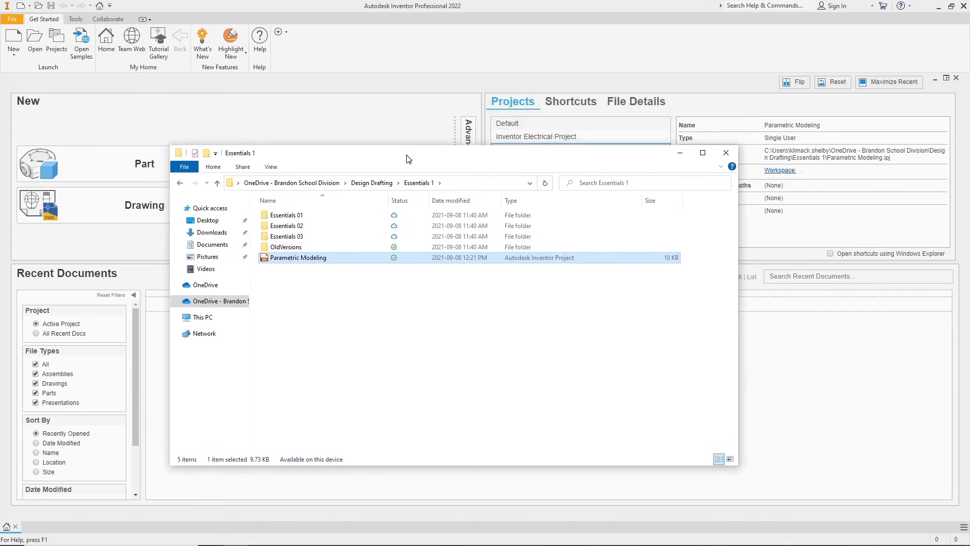
left_click(339, 75)
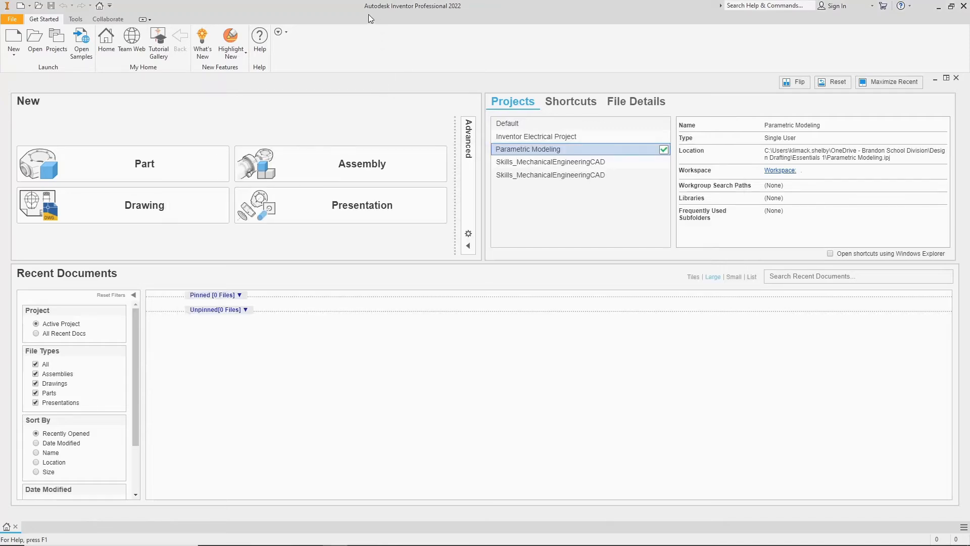
Open the File settings of the application options and copy the Projects folder path
left_click(12, 20)
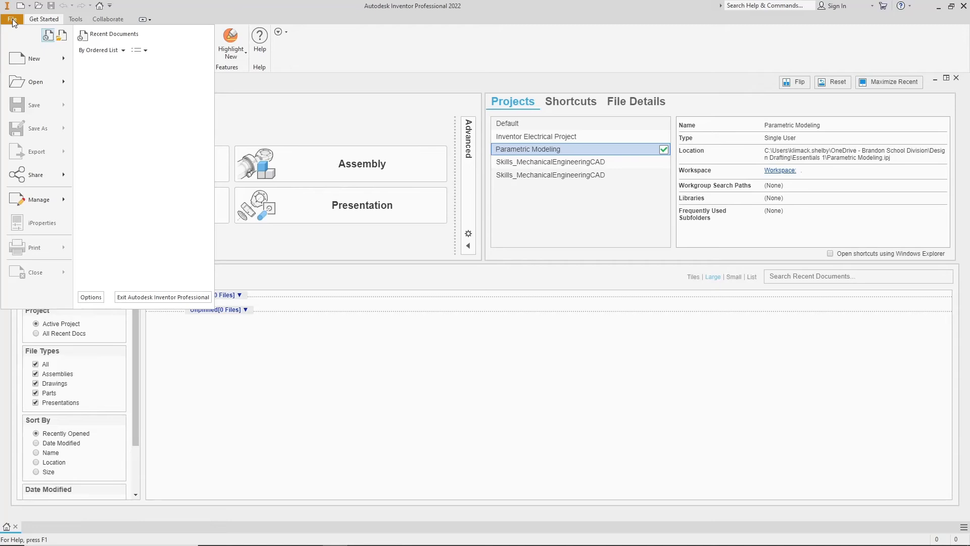
left_click(91, 297)
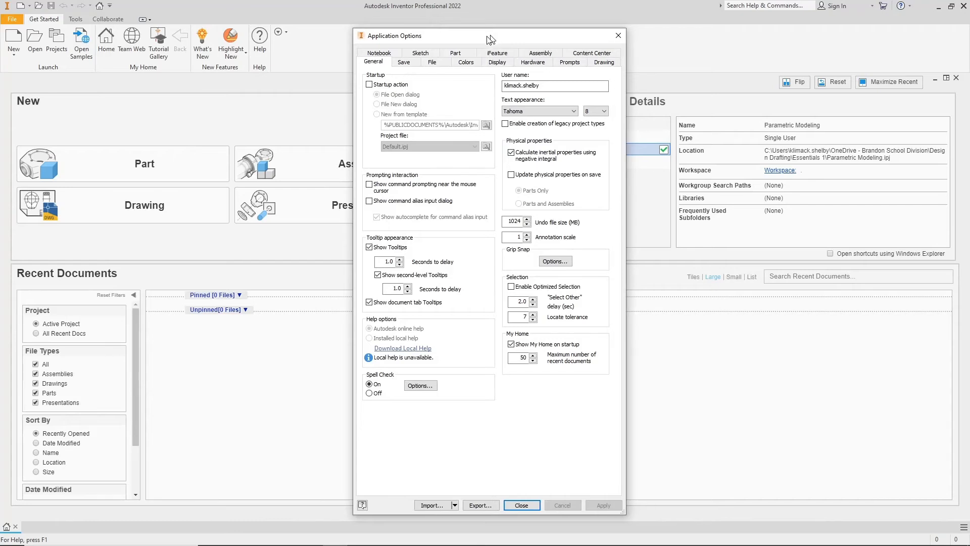
left_click_drag(491, 40, 465, 38)
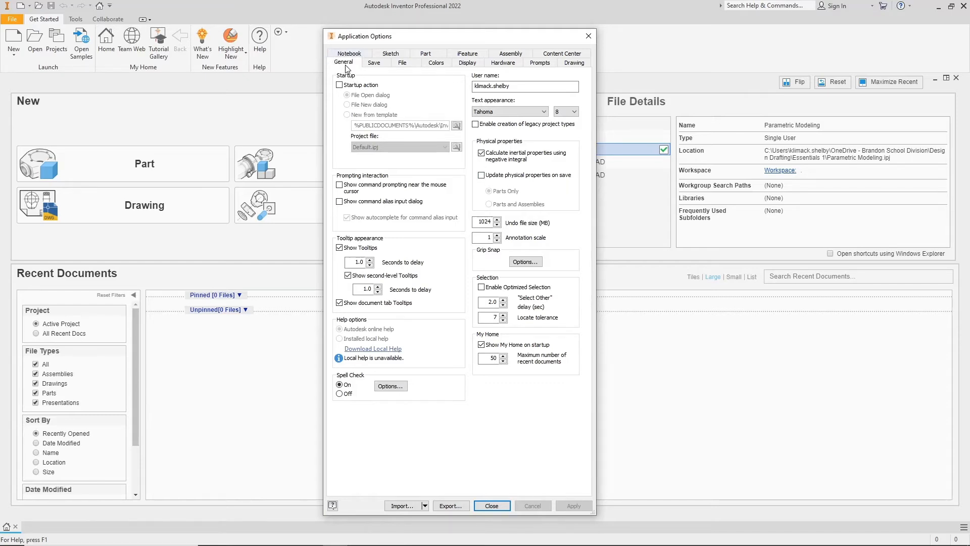
left_click(409, 65)
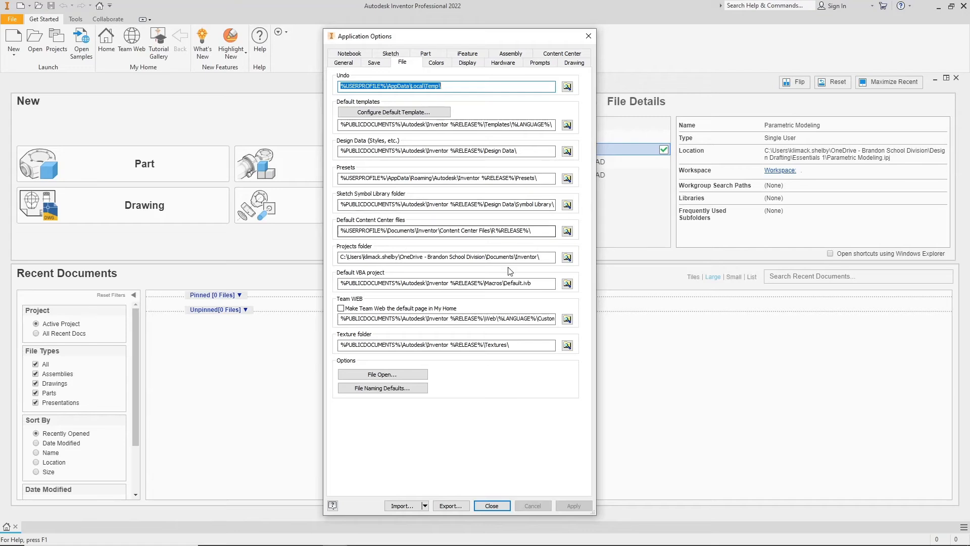
left_click(547, 254)
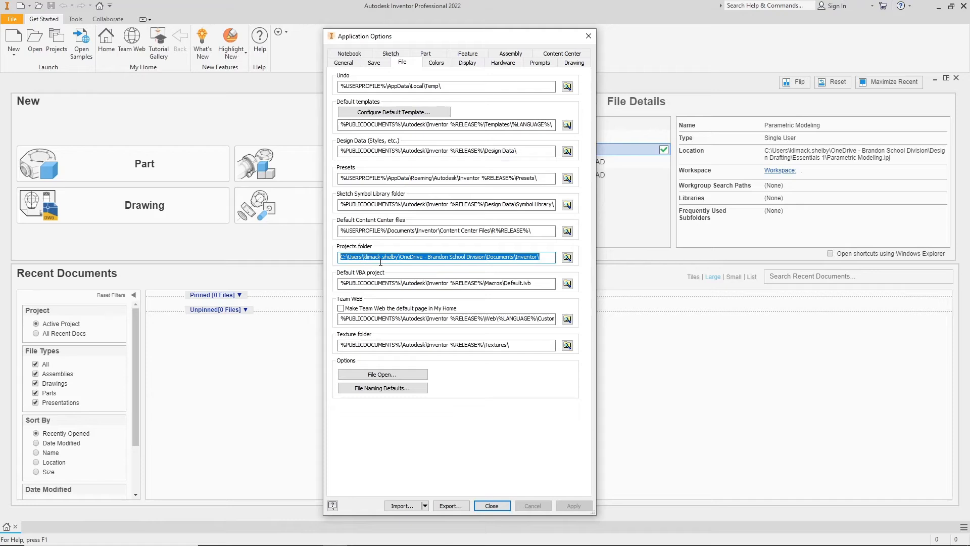
left_click(554, 257)
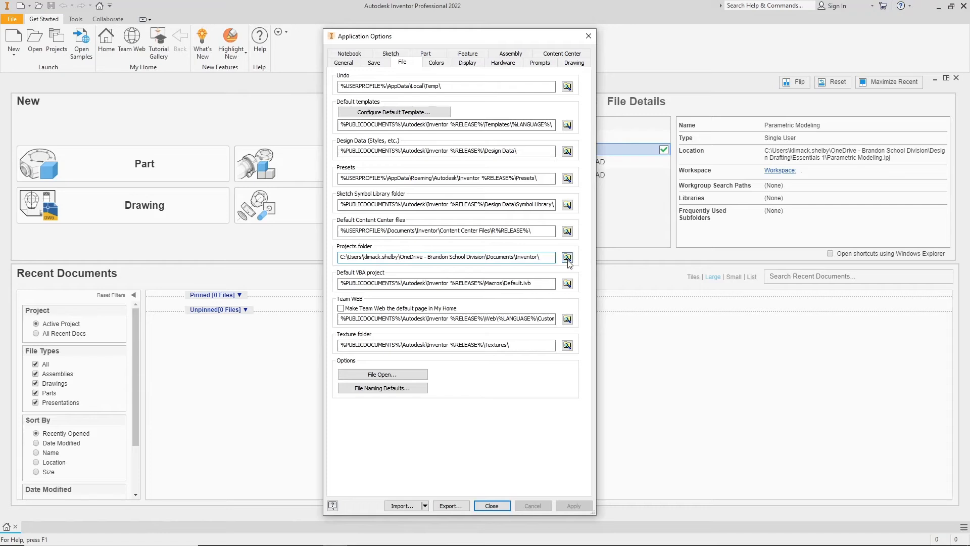
left_click_drag(551, 257, 319, 263)
key("ctrl+c")
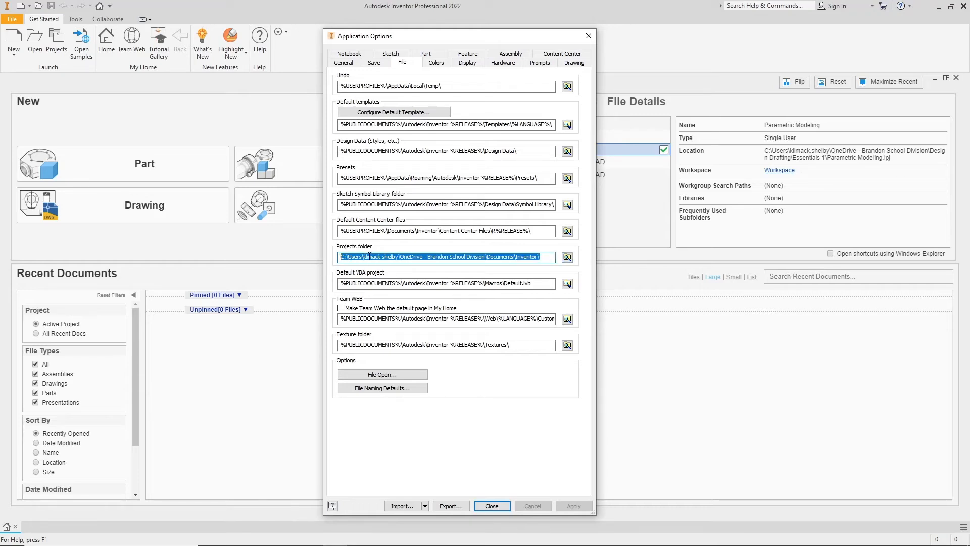
Open the copied Projects folder path in a second File Explorer window and return to the application options
left_click(236, 535)
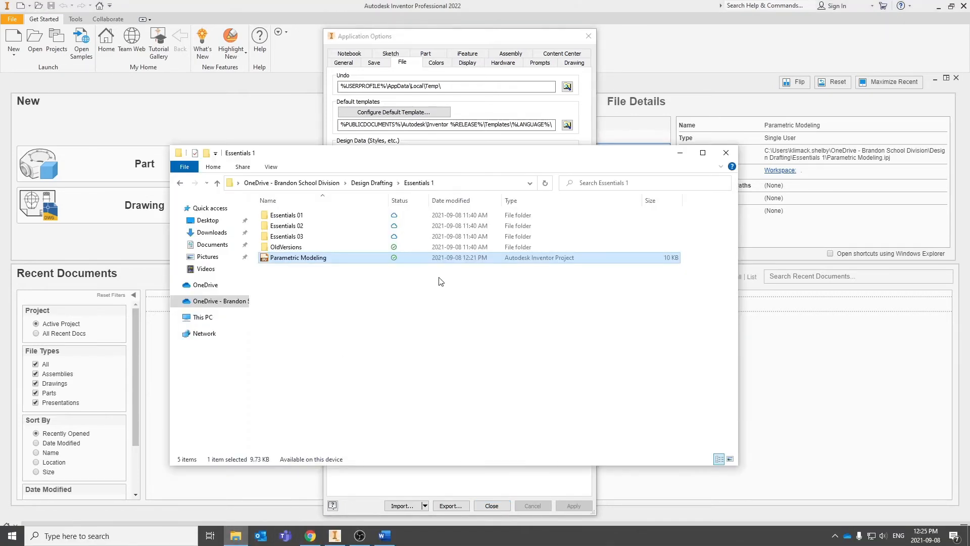
key("ctrl+n")
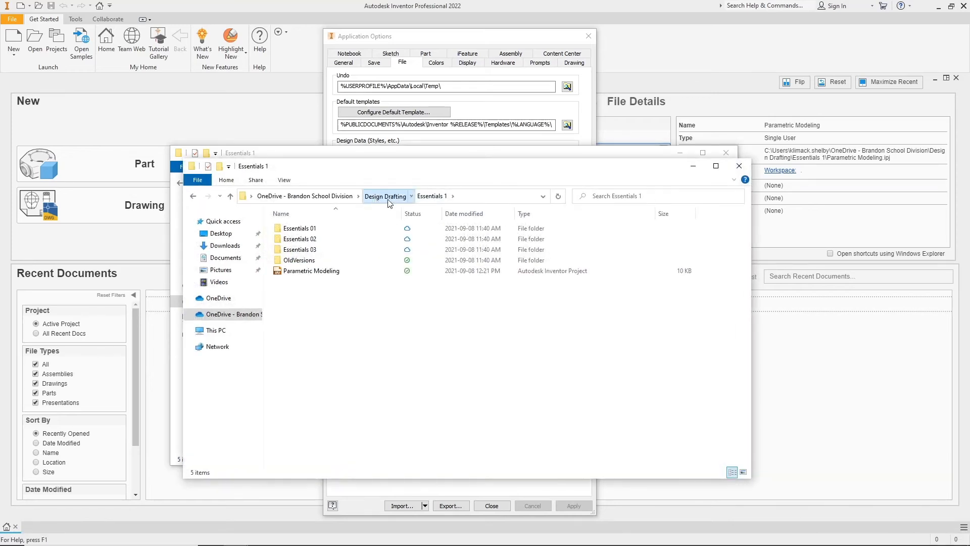
left_click(389, 198)
left_click(473, 196)
key("ctrl+v")
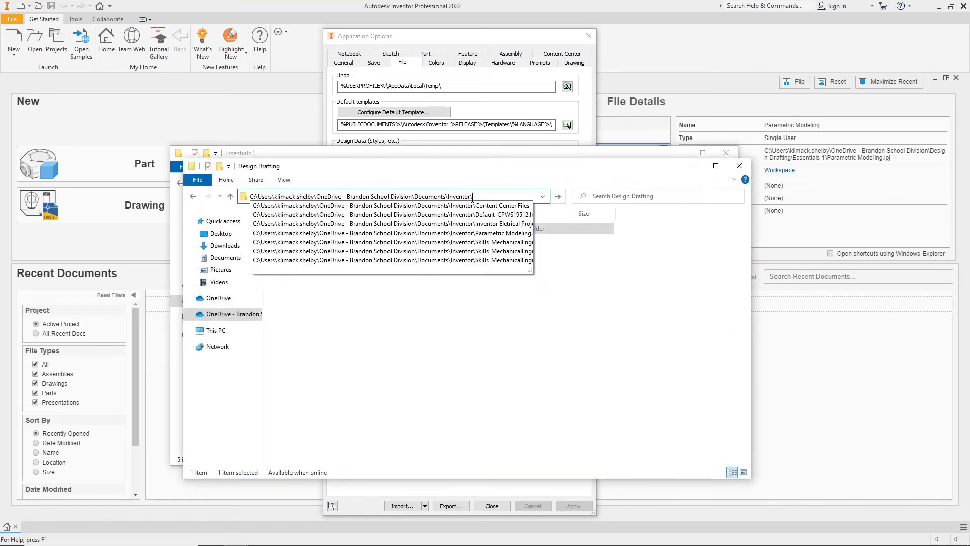
key("Return")
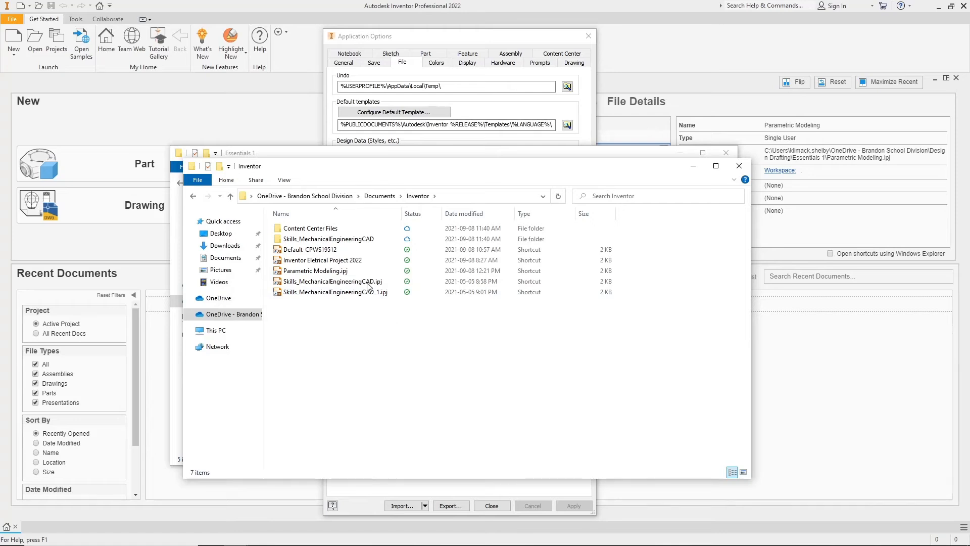
left_click(429, 44)
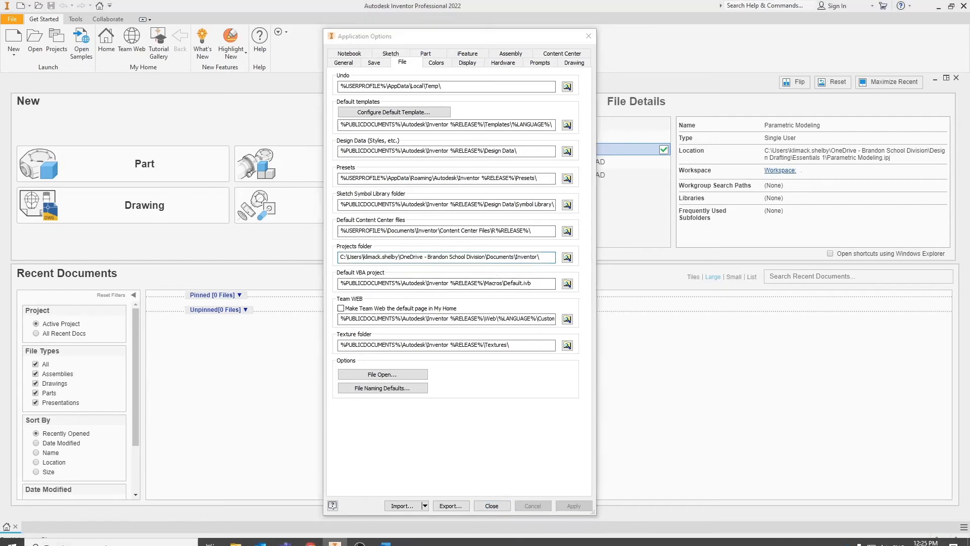
Bring back the Documents\Inventor folder and examine its project shortcuts, including Parametric Modeling.ipj, selecting all of them
mouse_move(236, 536)
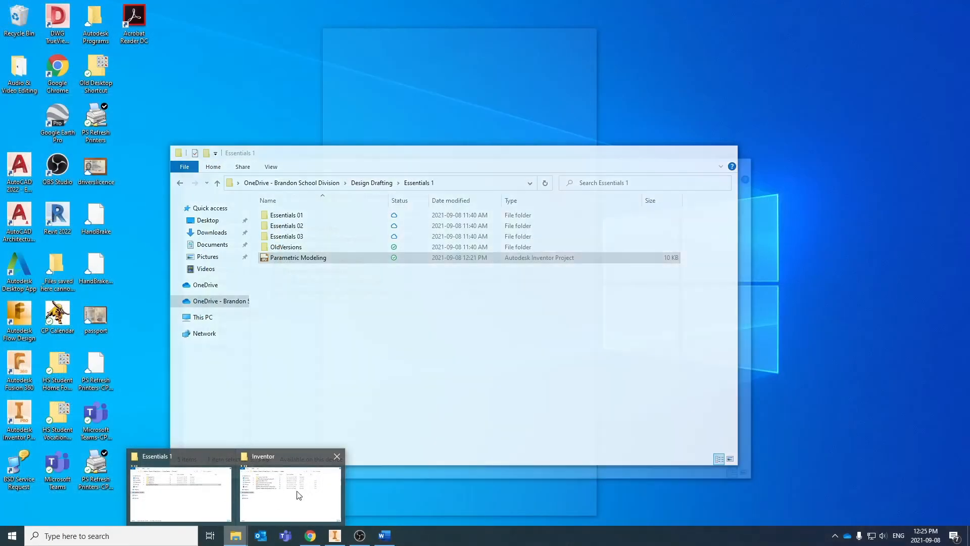
left_click(300, 495)
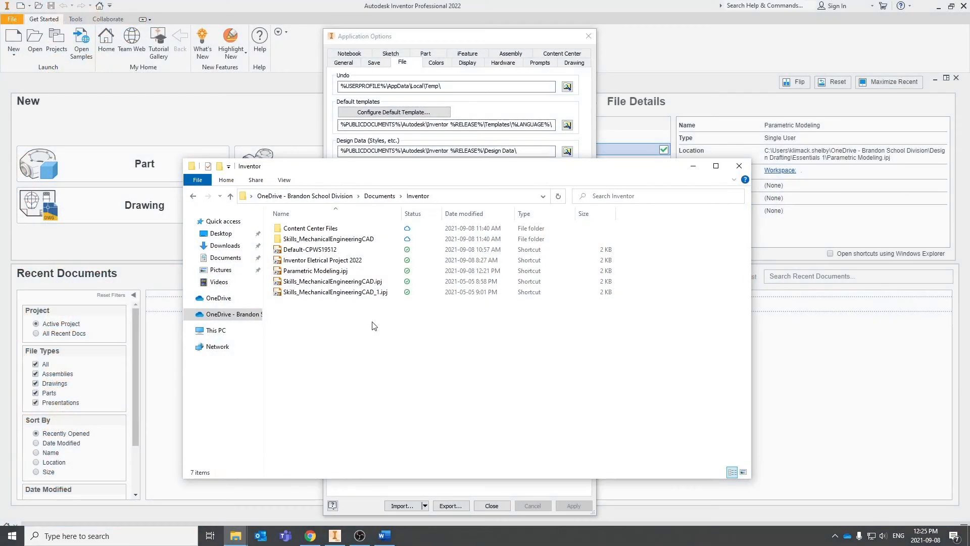
left_click_drag(391, 175, 346, 149)
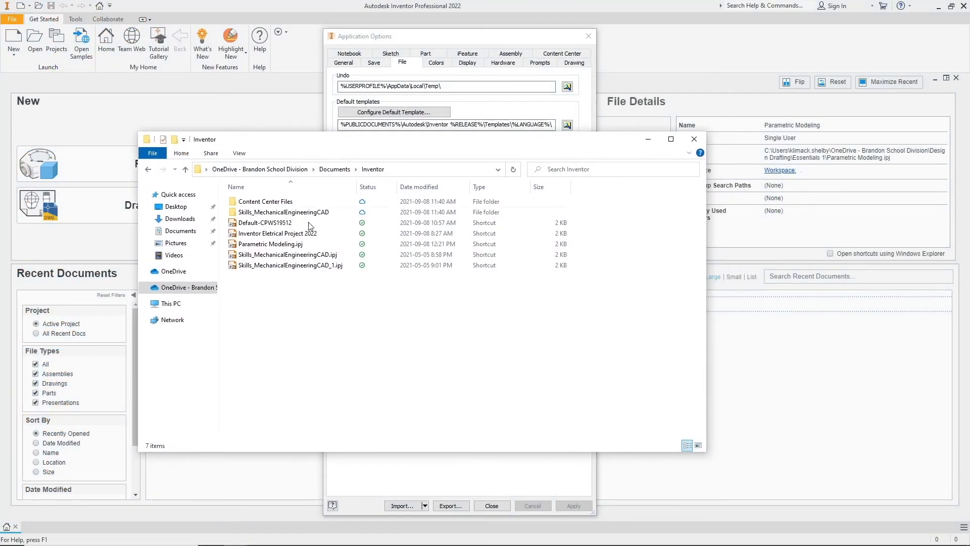
left_click(304, 244)
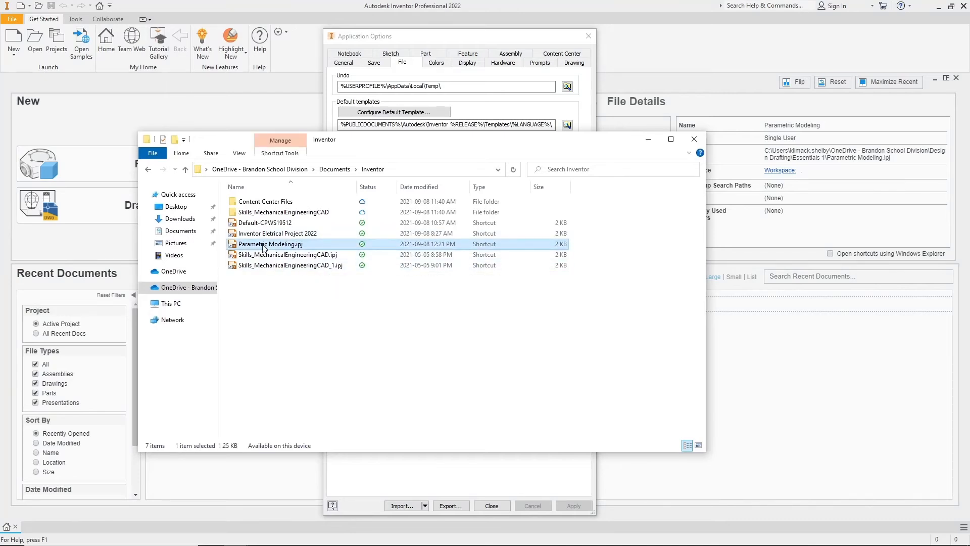
left_click(283, 297)
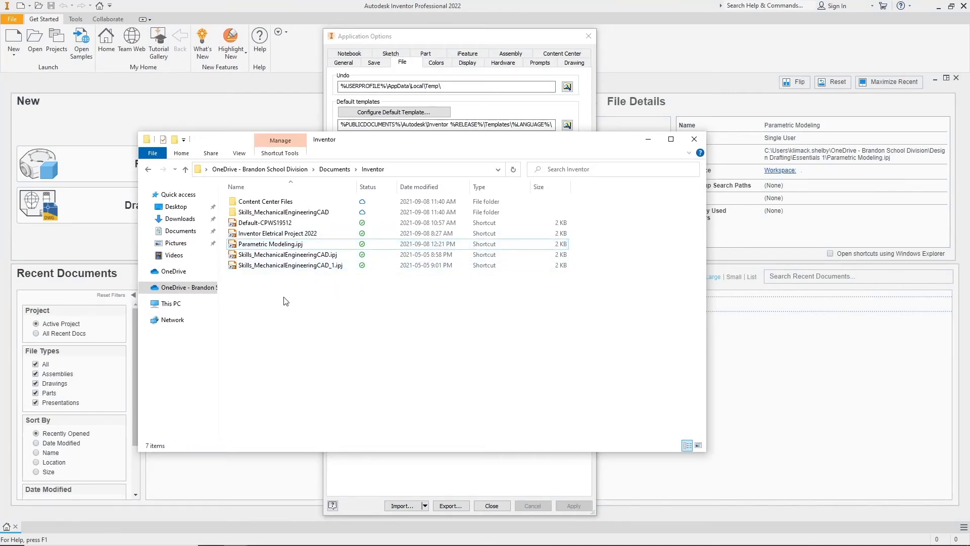
left_click_drag(282, 291, 259, 219)
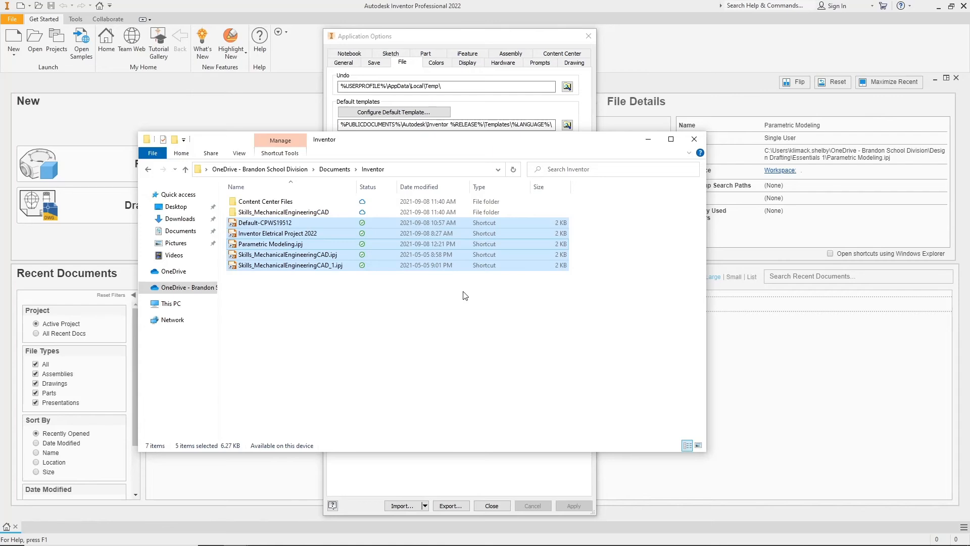
Compare the Essentials 1 folder with the project shortcuts in the Inventor folder, and close that folder and the application options
mouse_move(288, 544)
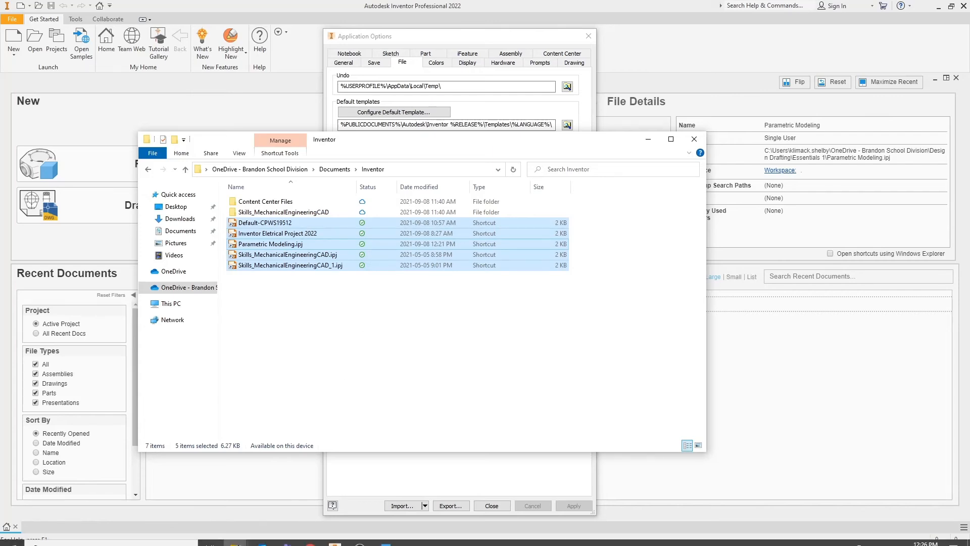
left_click(261, 535)
left_click(177, 503)
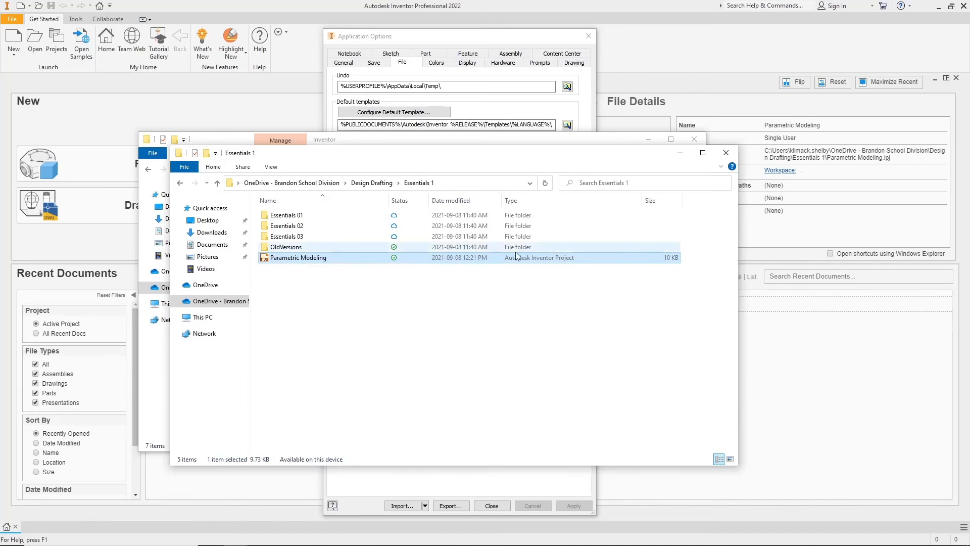
left_click(681, 153)
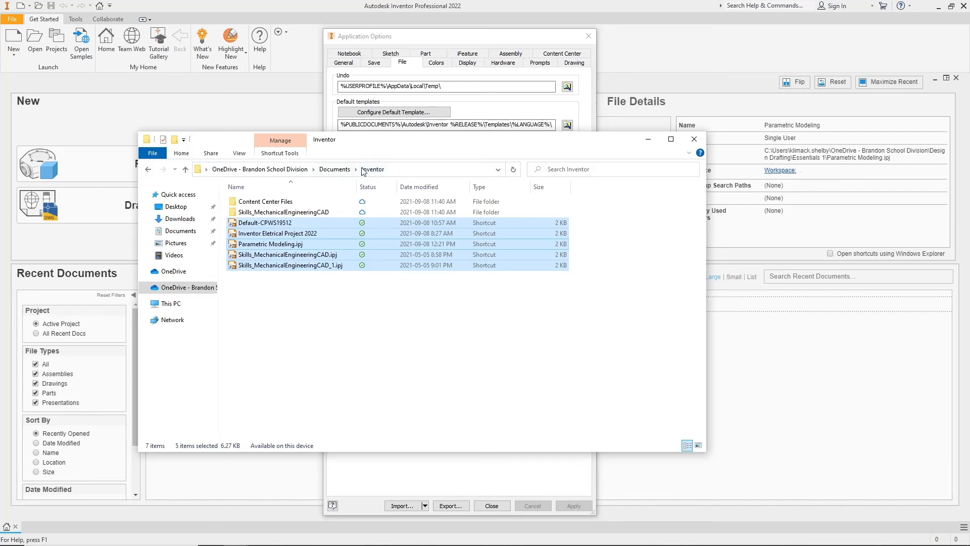
left_click_drag(315, 307, 270, 223)
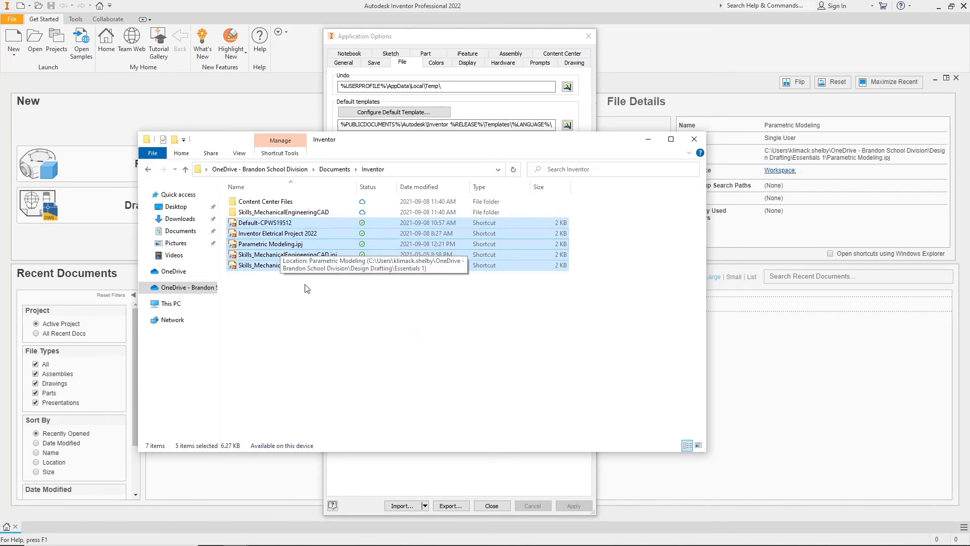
left_click(281, 247)
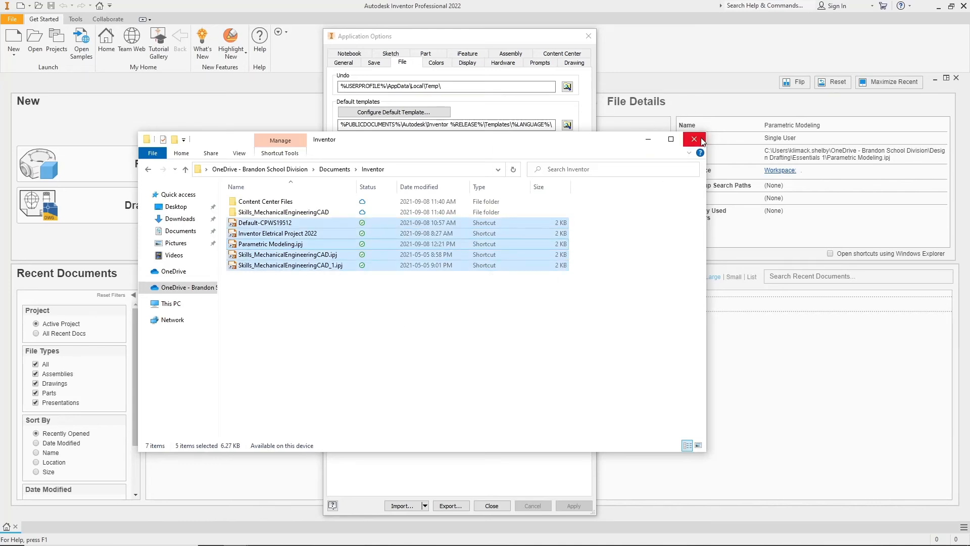
left_click(694, 139)
left_click(492, 506)
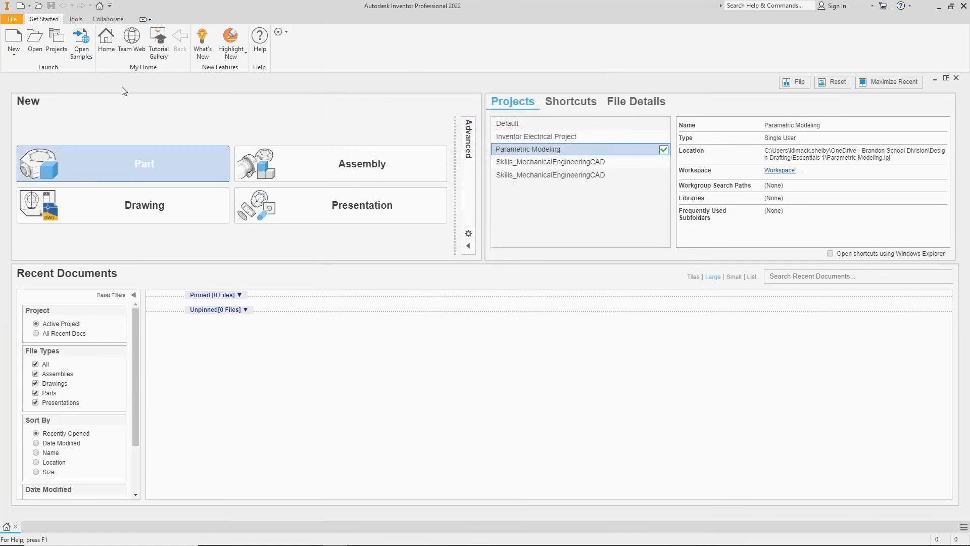
Open the project manager, select the Parametric Modeling project and locate its Frequently Used Subfolders section
left_click(64, 46)
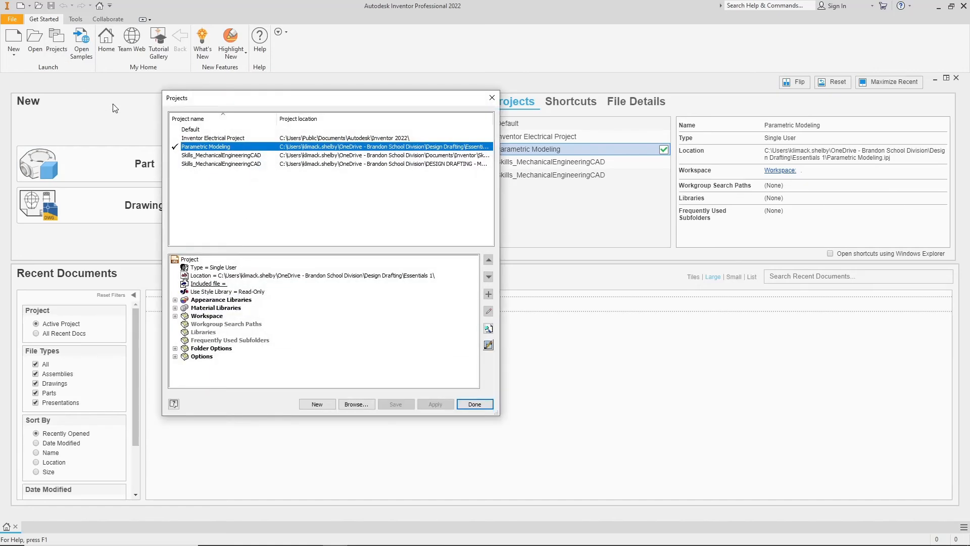
left_click_drag(234, 102, 304, 102)
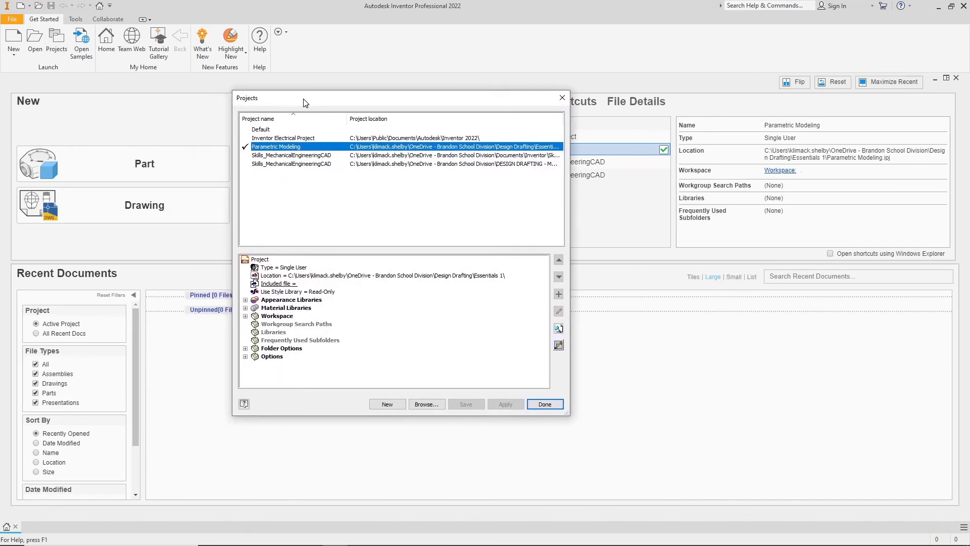
left_click(274, 157)
left_click(279, 147)
left_click(308, 342)
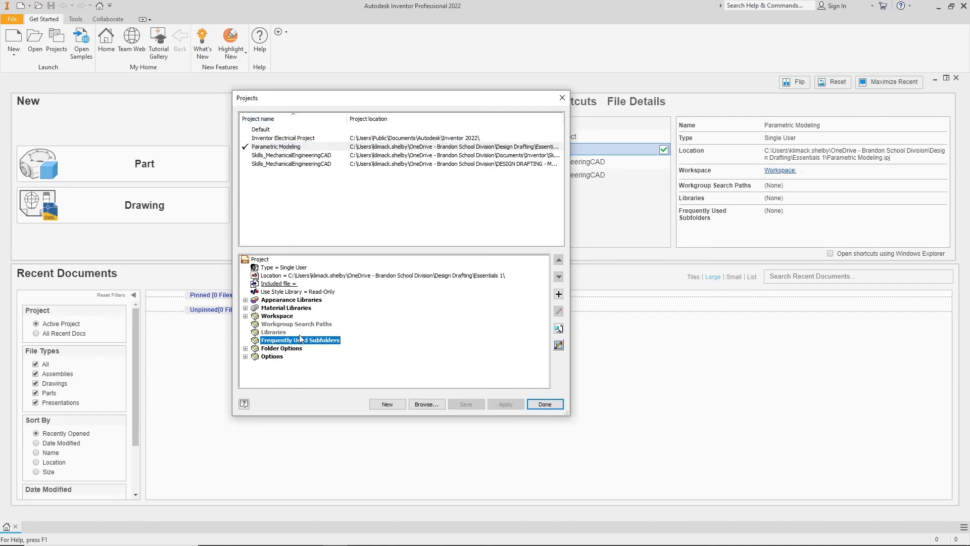
left_click(302, 148)
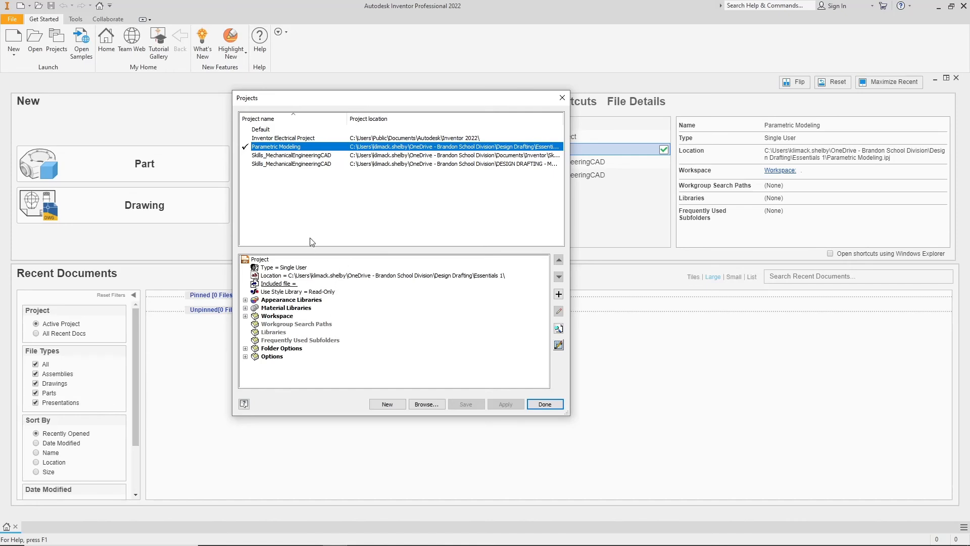
left_click(323, 342)
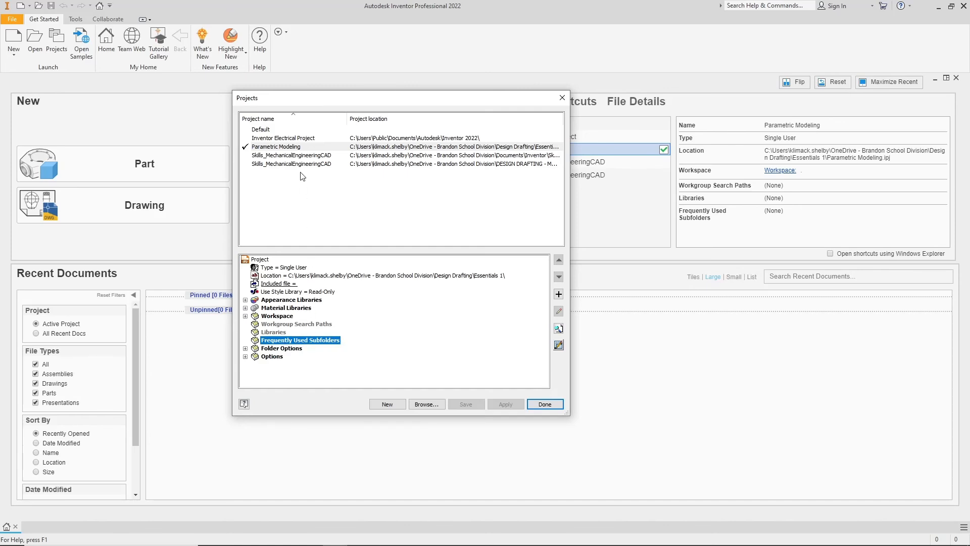
left_click(308, 138)
left_click(309, 146)
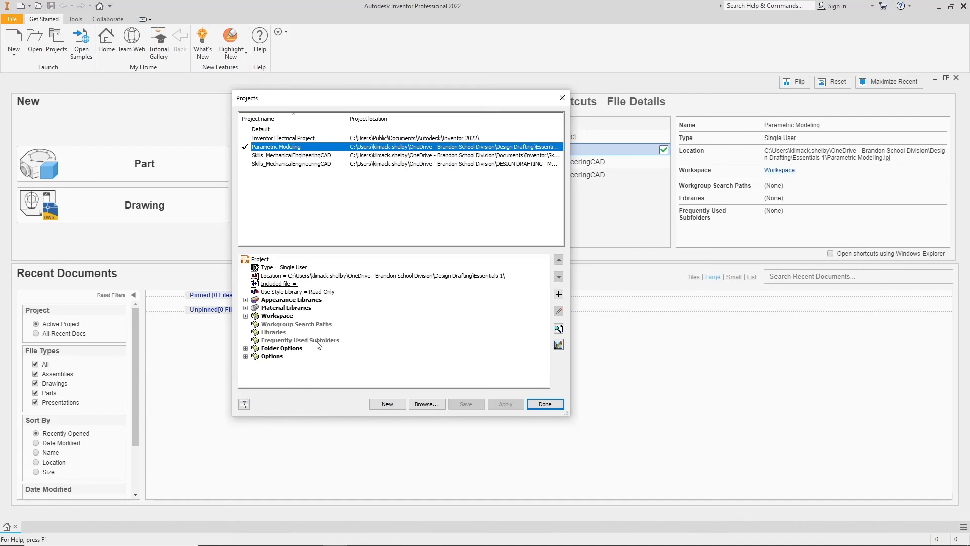
Add paths to the project's Frequently Used Subfolders from the directory OneDrive - Brandon School Division\Design Drafting\Essentials 1
left_click(273, 342)
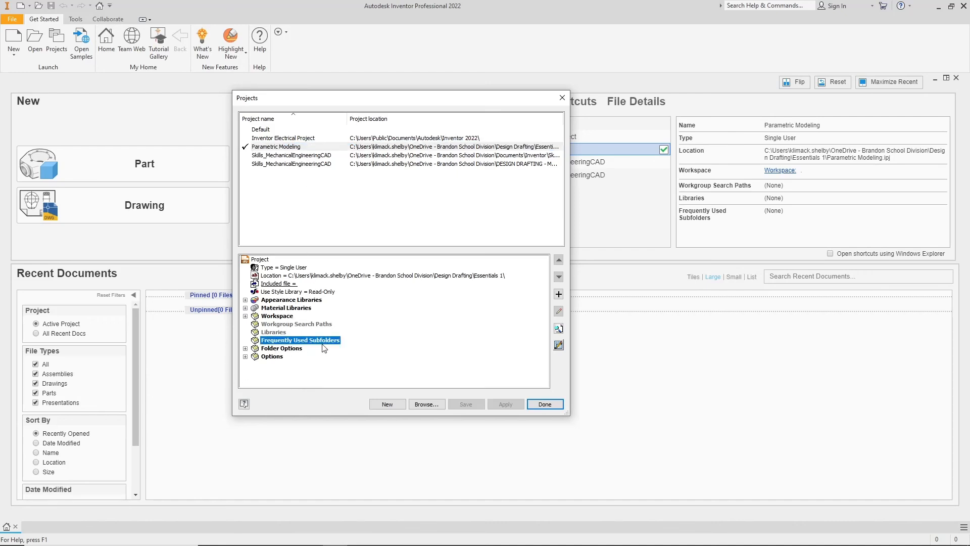
right_click(302, 342)
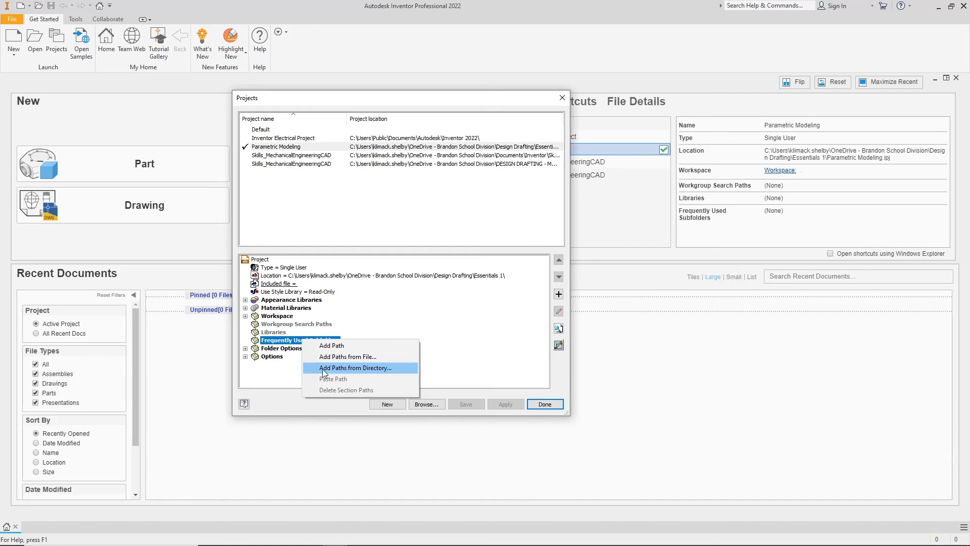
left_click(370, 369)
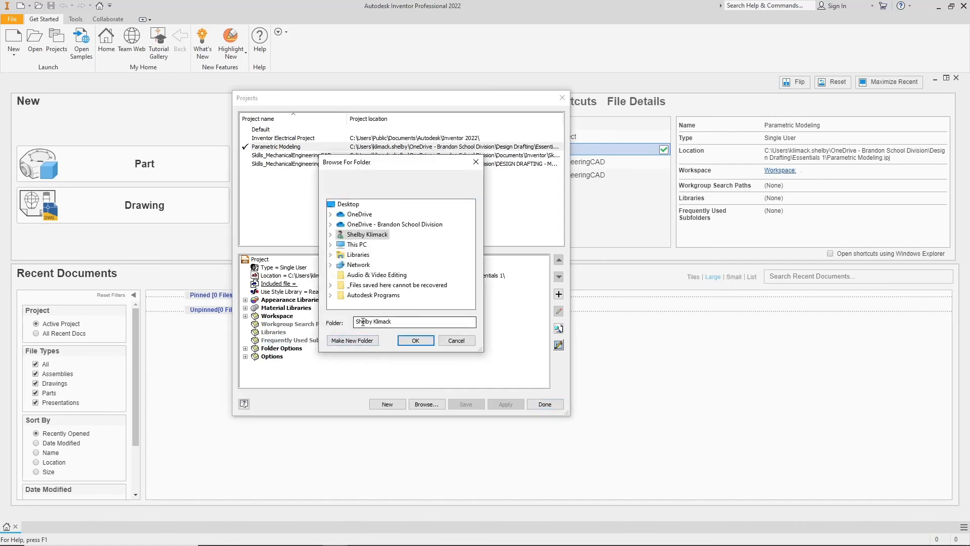
double_click(394, 225)
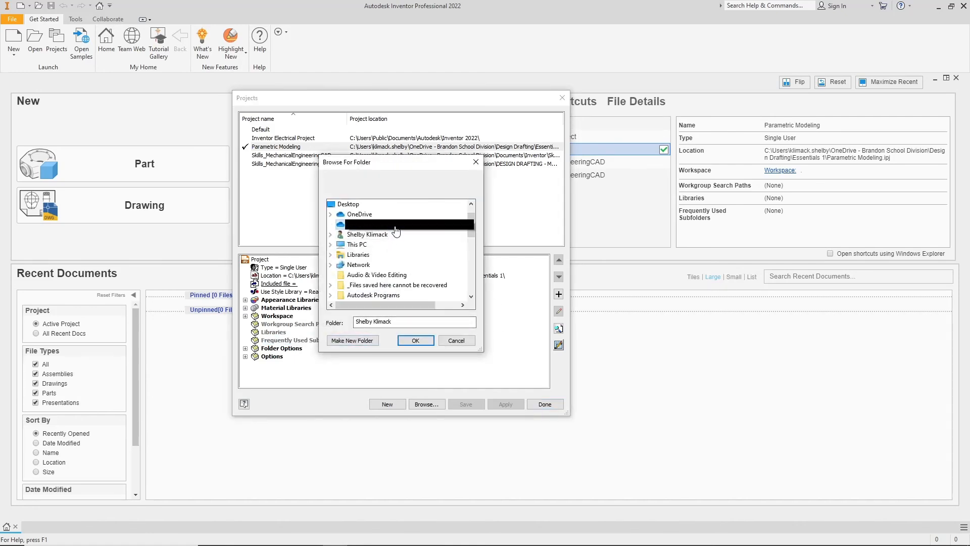
double_click(375, 214)
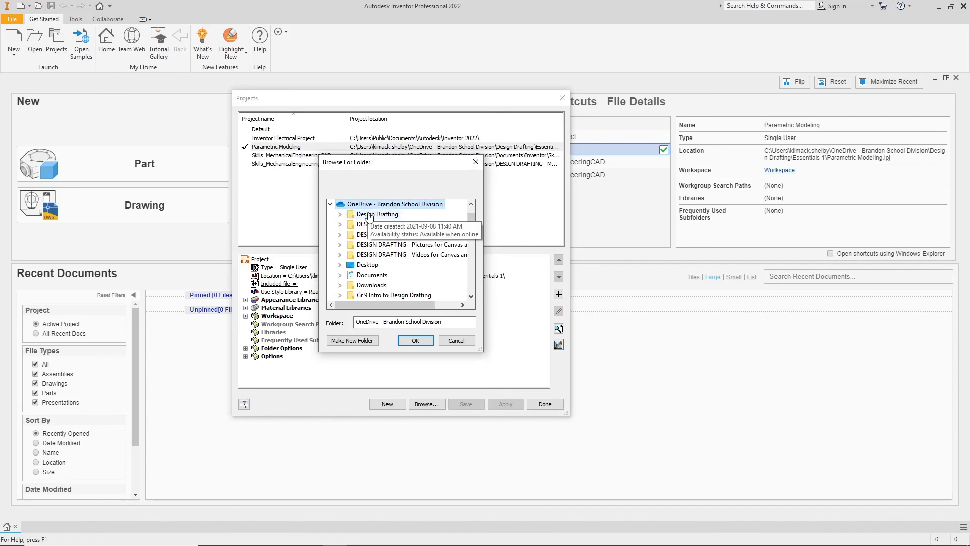
left_click(380, 245)
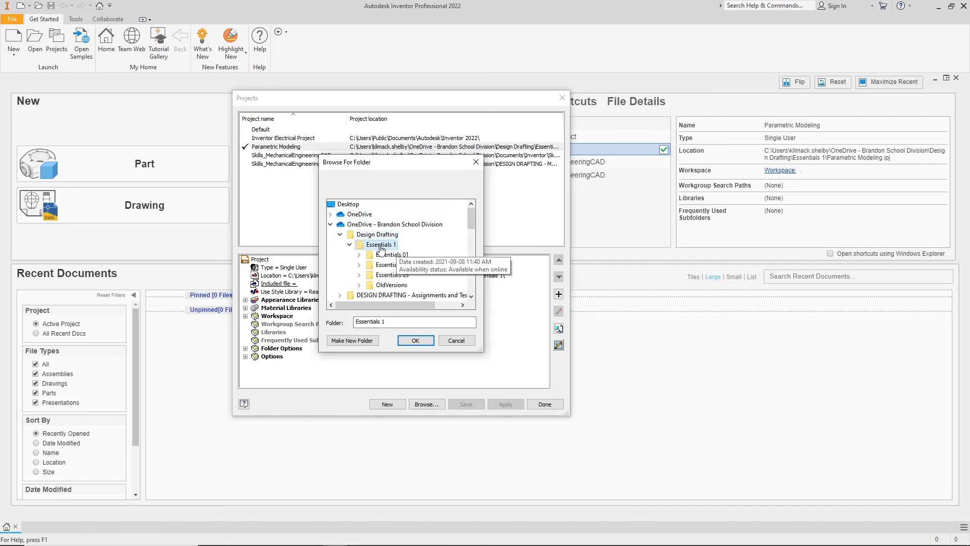
left_click(407, 339)
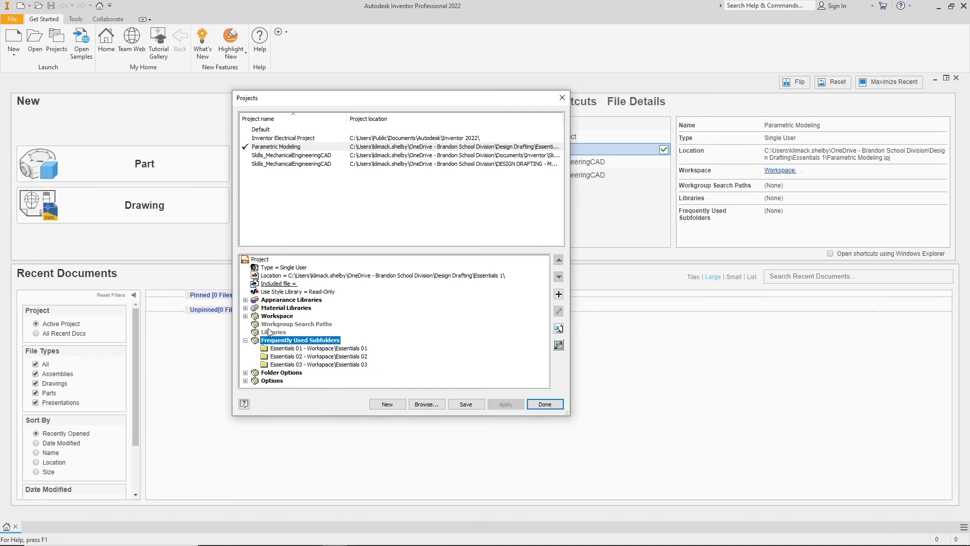
Finish editing the Parametric Modeling project and save its changes when closing the project manager
left_click(265, 148)
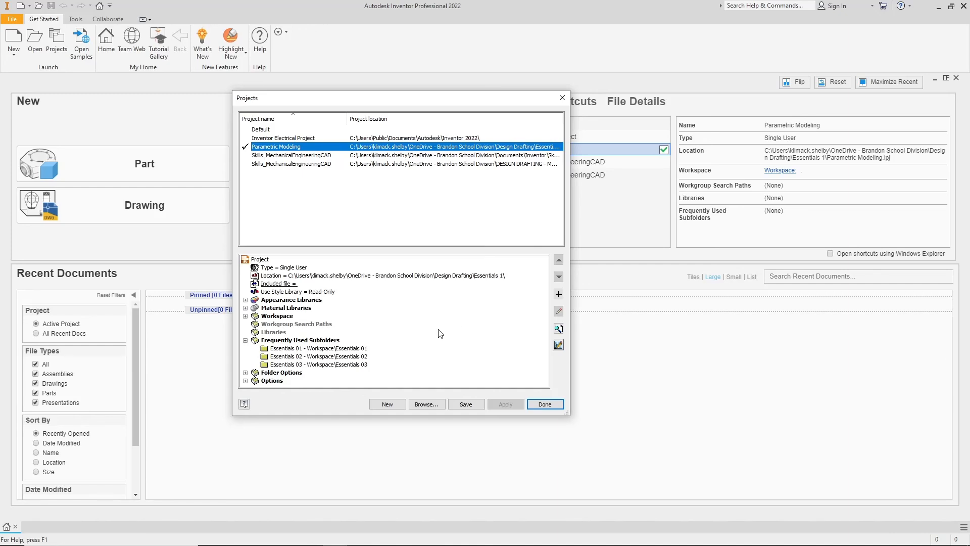
left_click(546, 405)
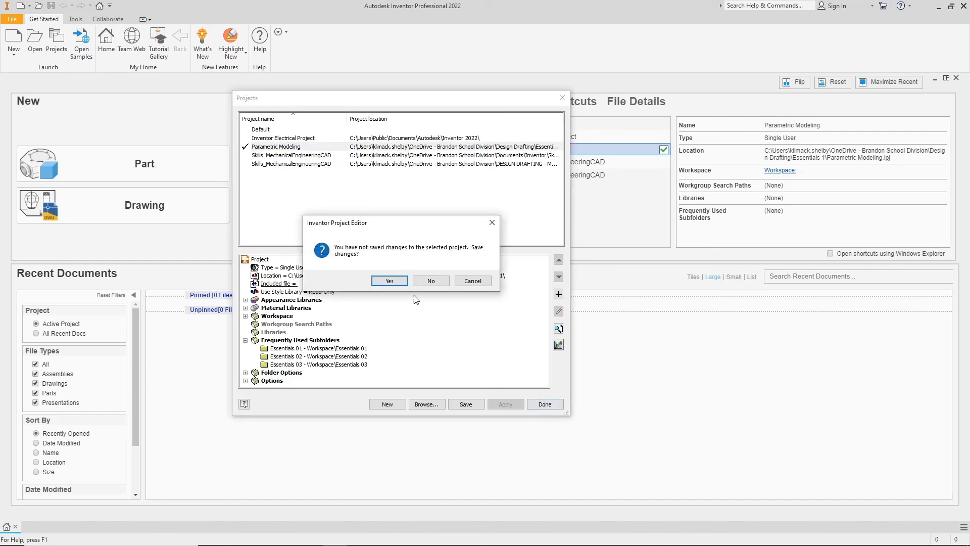
left_click(389, 281)
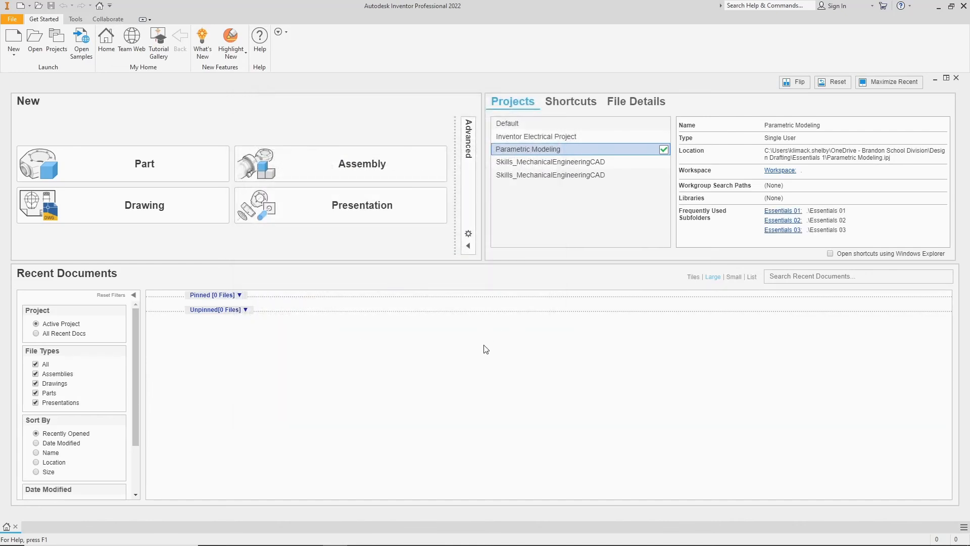